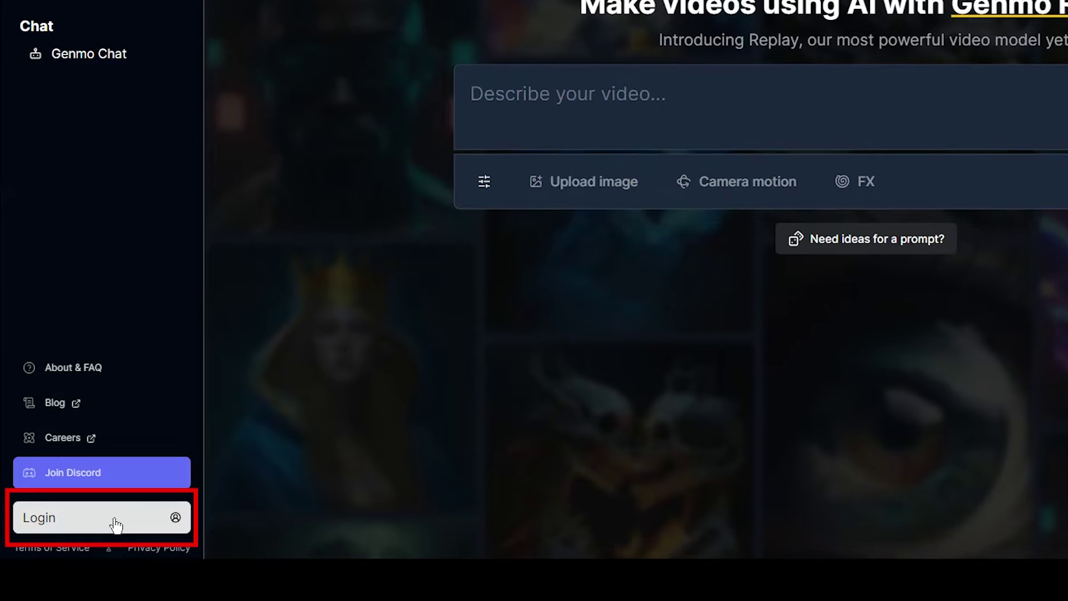
# Sign in to Genmo, then look at the Genmo Chat and fuel-up pages
pyautogui.click(119, 524)
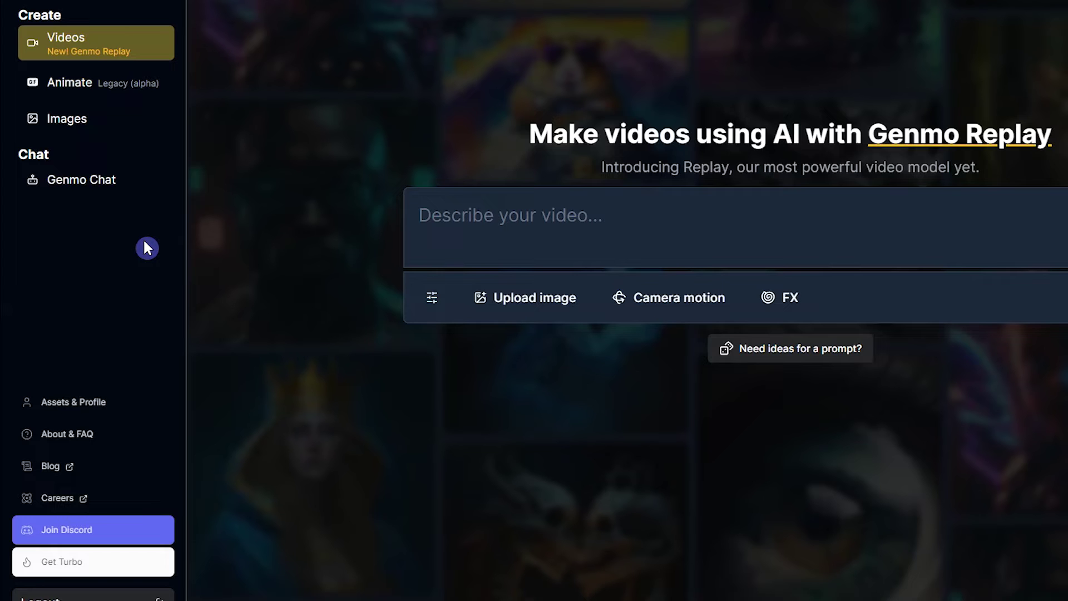
pyautogui.click(139, 184)
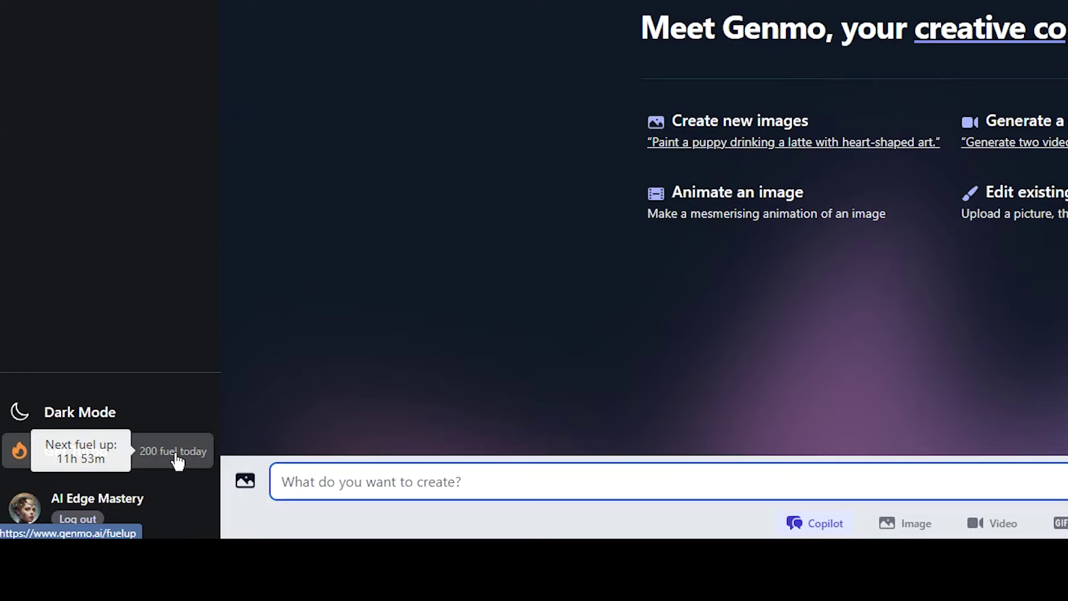
pyautogui.click(177, 461)
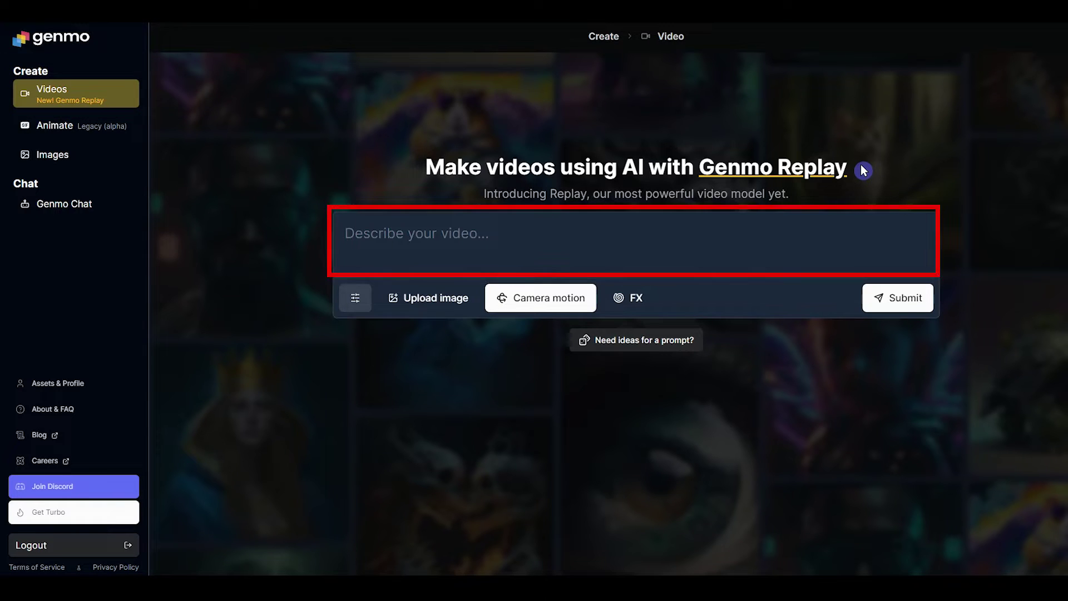
# In the video settings, try a 4:3 aspect ratio, then return it to Auto
pyautogui.click(546, 238)
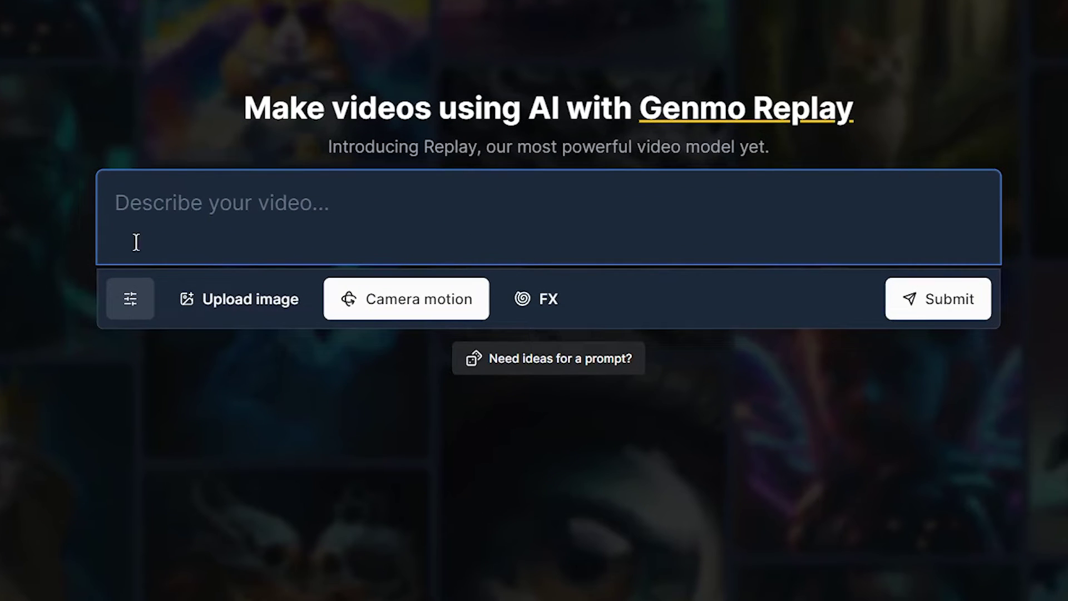
pyautogui.click(131, 302)
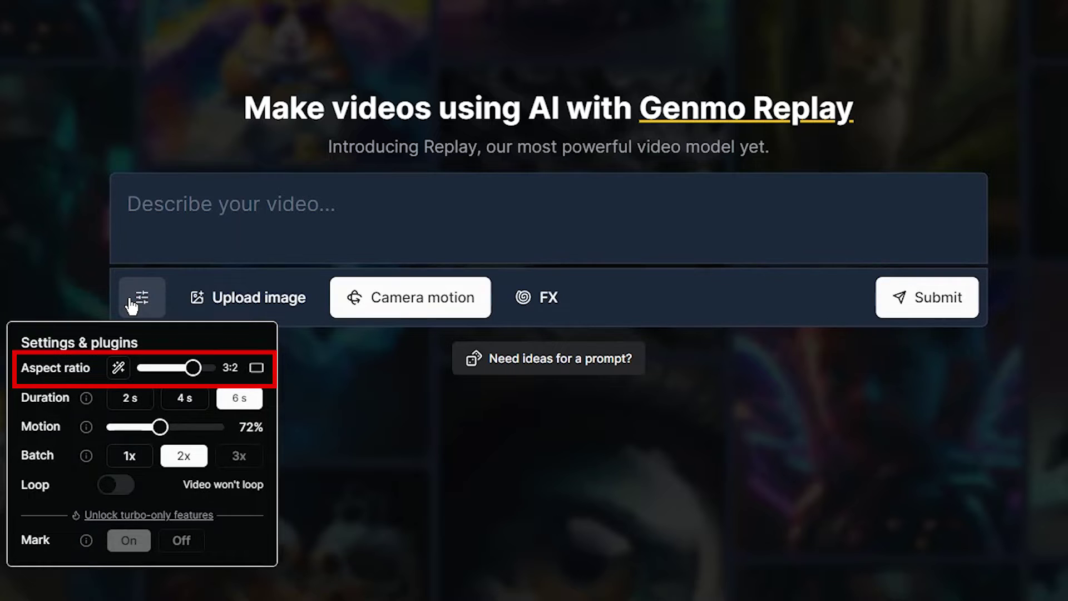
pyautogui.click(118, 367)
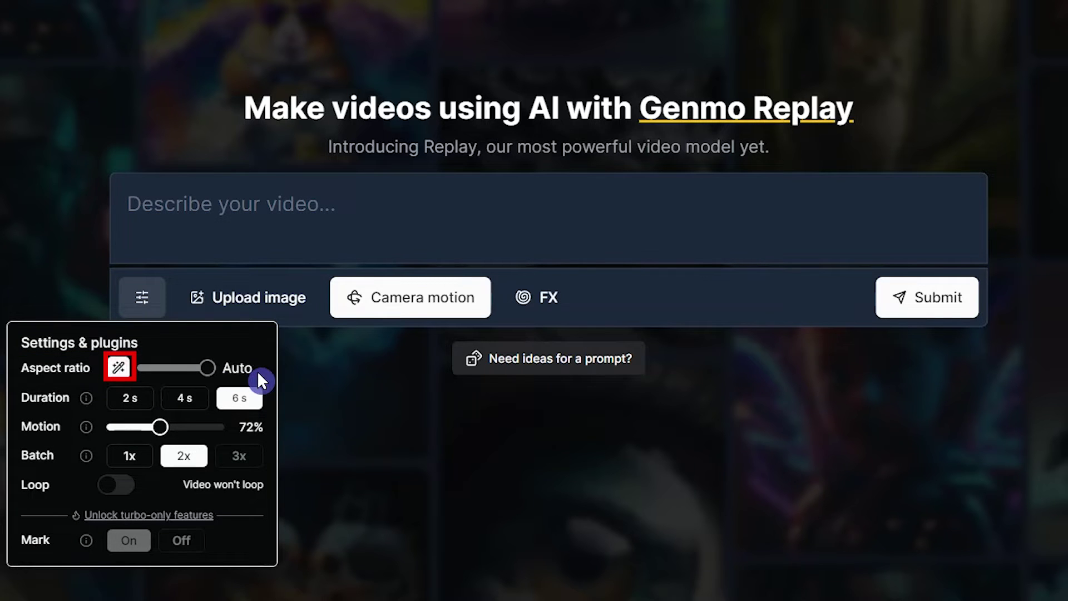
pyautogui.doubleClick(244, 370)
pyautogui.click(118, 367)
pyautogui.moveTo(189, 369); pyautogui.dragTo(225, 370)
pyautogui.click(118, 367)
# Set duration to 6 s, raise motion to about 67%, keep batch 2x, and turn looping on
pyautogui.click(128, 401)
pyautogui.click(185, 401)
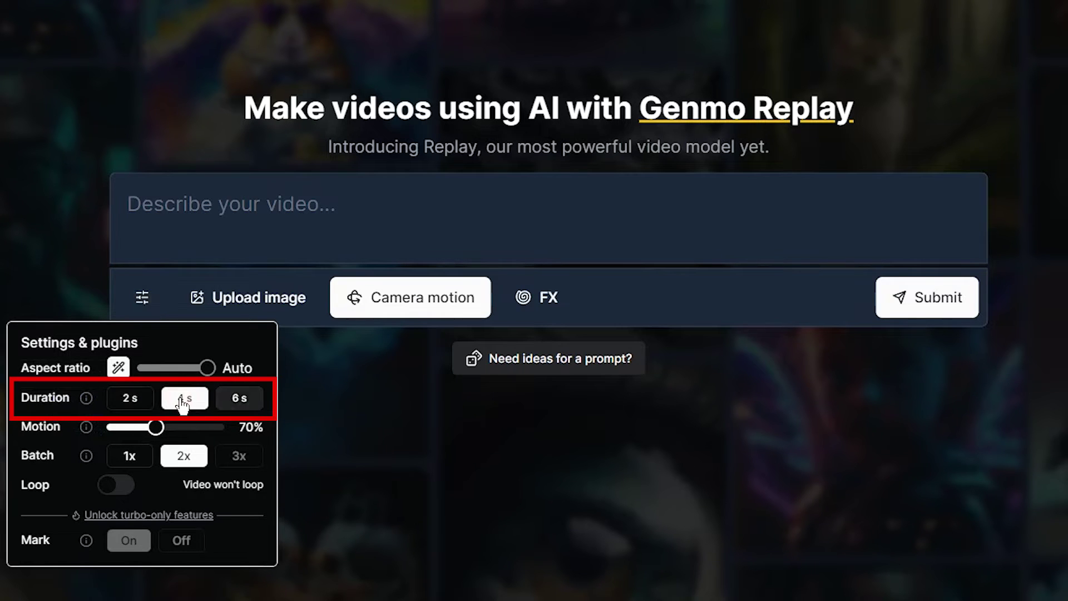
pyautogui.click(241, 400)
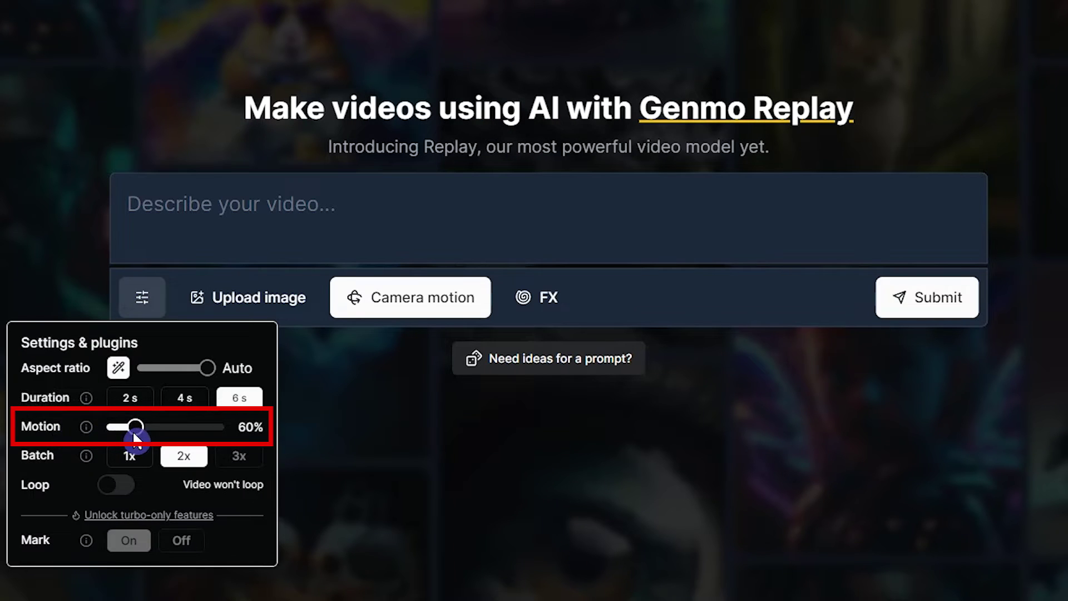
pyautogui.moveTo(135, 426)
pyautogui.mouseDown()
pyautogui.moveTo(207, 429)
pyautogui.moveTo(146, 429)
pyautogui.mouseUp()
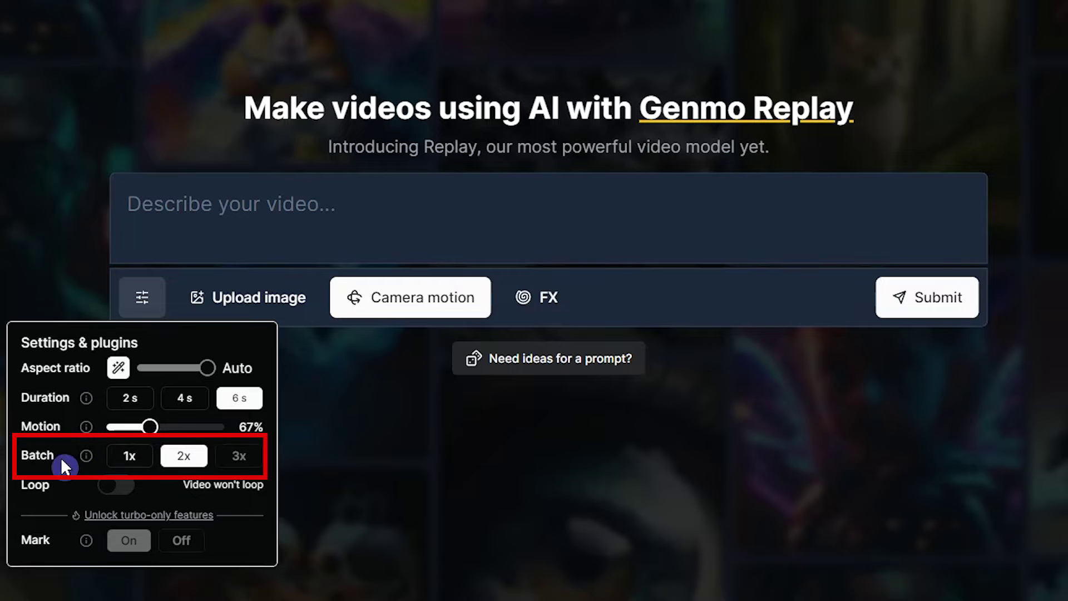
pyautogui.click(129, 457)
pyautogui.click(185, 459)
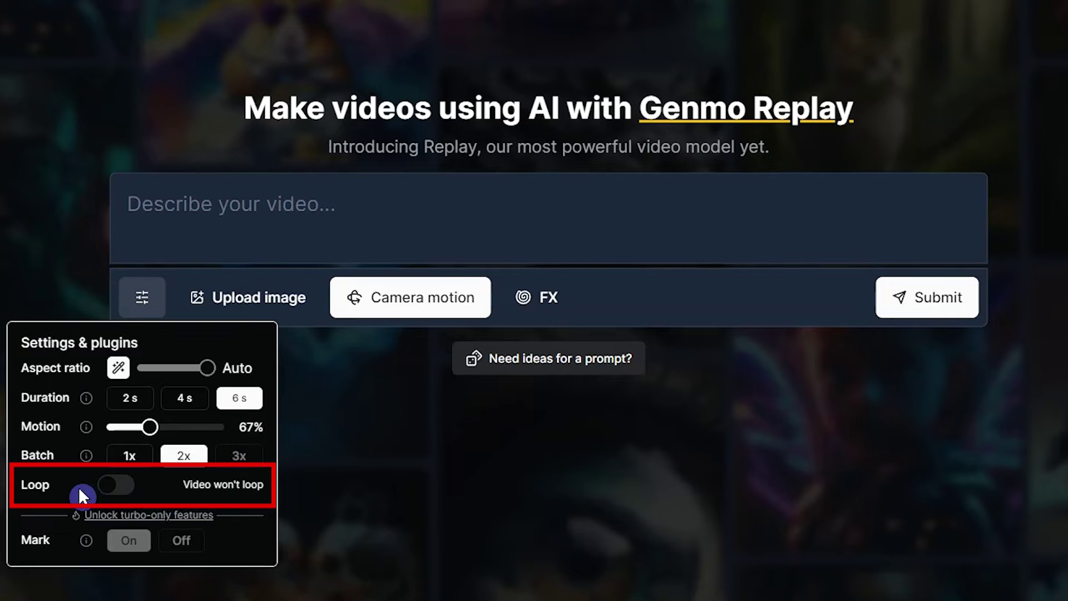
pyautogui.click(118, 490)
pyautogui.click(119, 493)
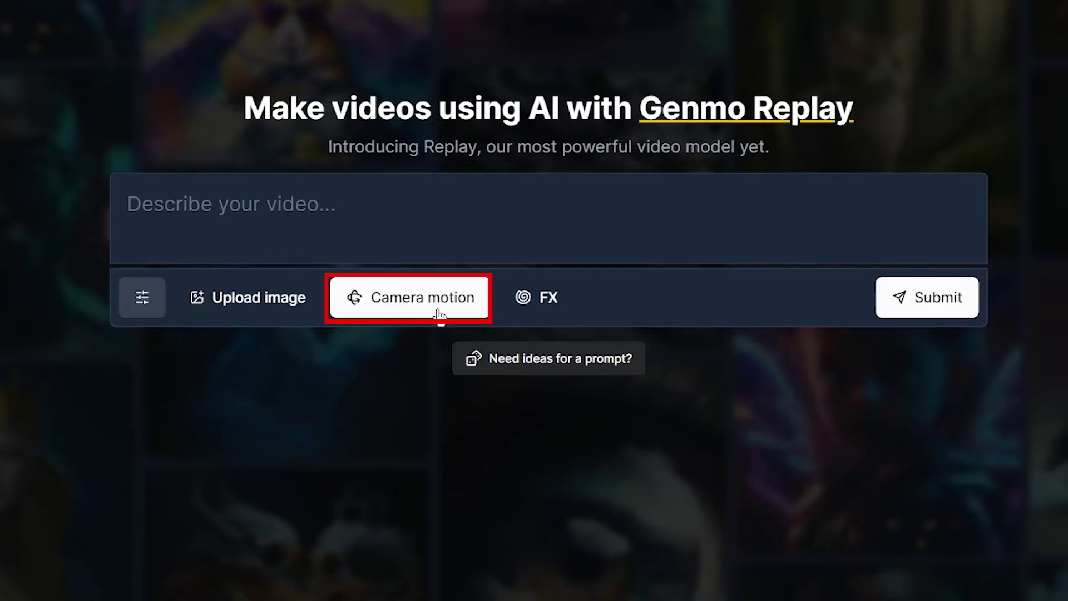
# Adjust the camera motion pan and tilt sliders
pyautogui.click(437, 310)
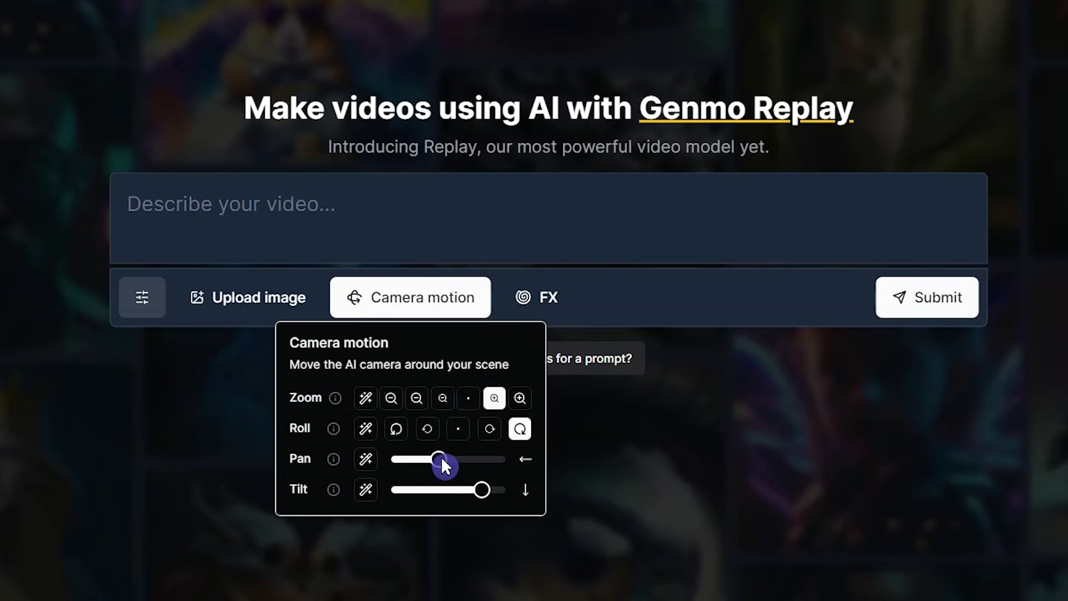
pyautogui.moveTo(472, 461); pyautogui.dragTo(482, 463)
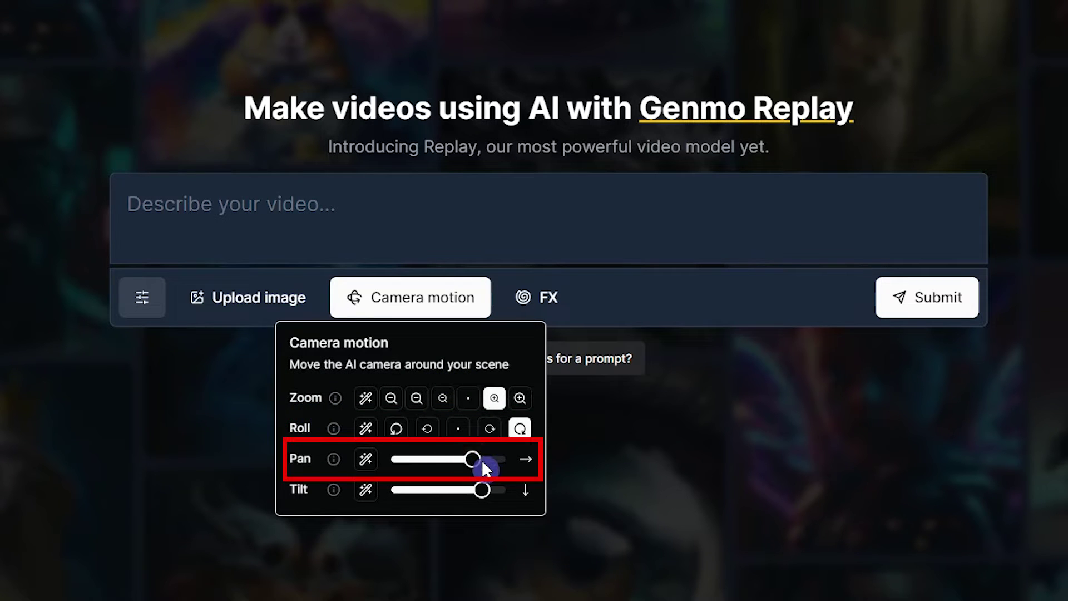
pyautogui.click(433, 459)
pyautogui.click(434, 489)
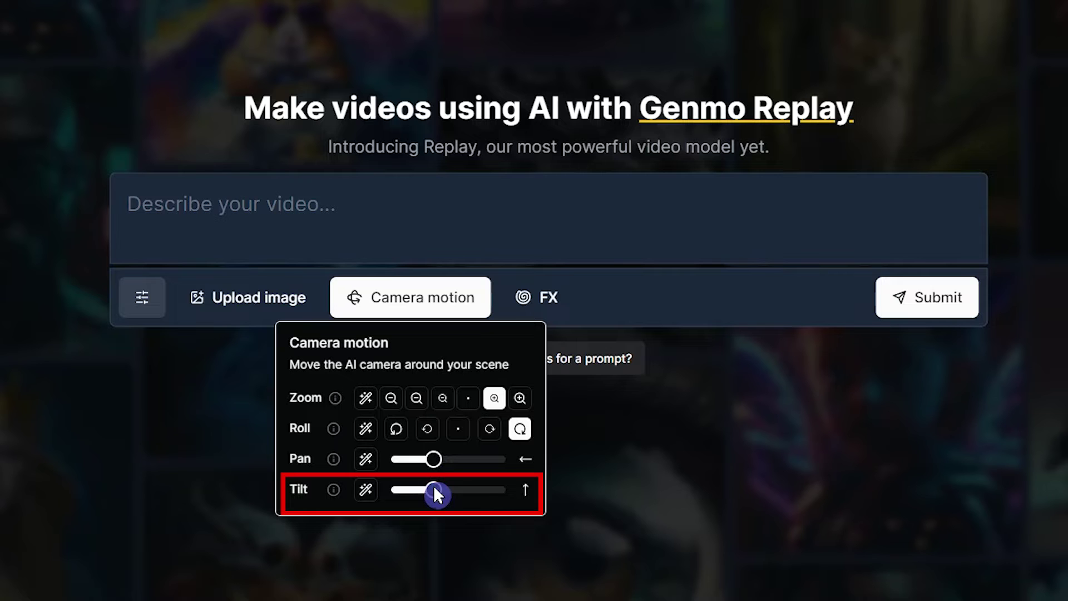
pyautogui.moveTo(434, 487); pyautogui.dragTo(477, 493)
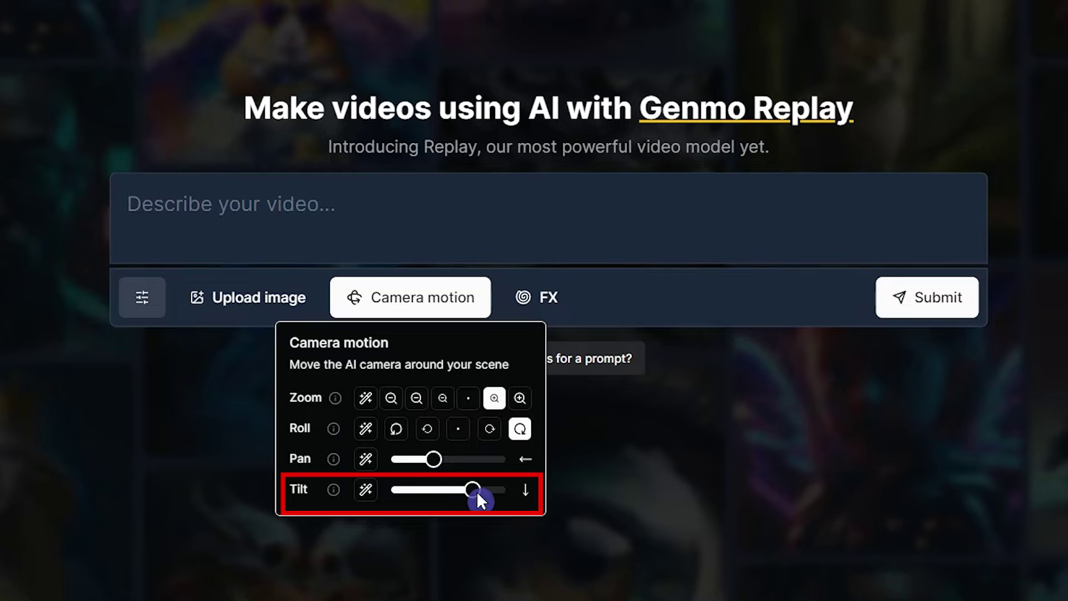
# Set tilt, pan, roll and zoom camera motion all to Auto and open FX presets
pyautogui.click(366, 490)
pyautogui.click(366, 461)
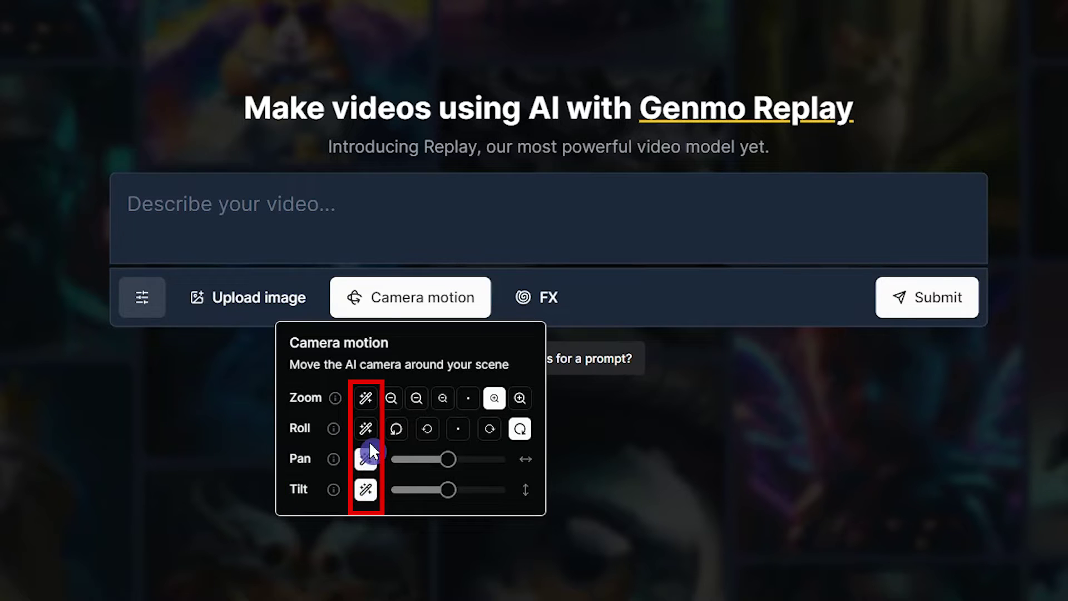
pyautogui.click(365, 428)
pyautogui.click(366, 399)
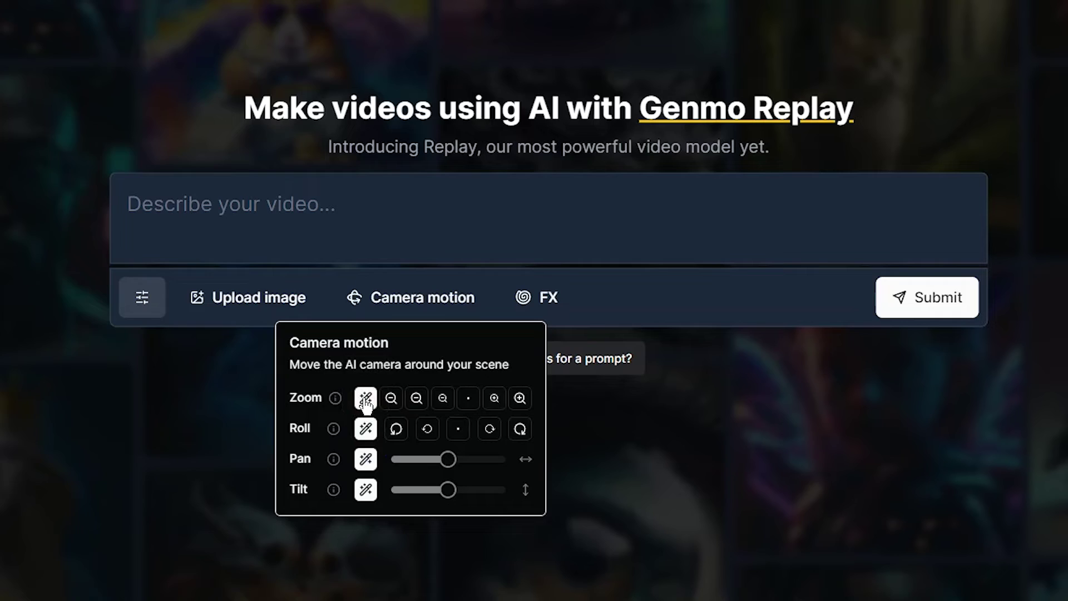
pyautogui.click(548, 300)
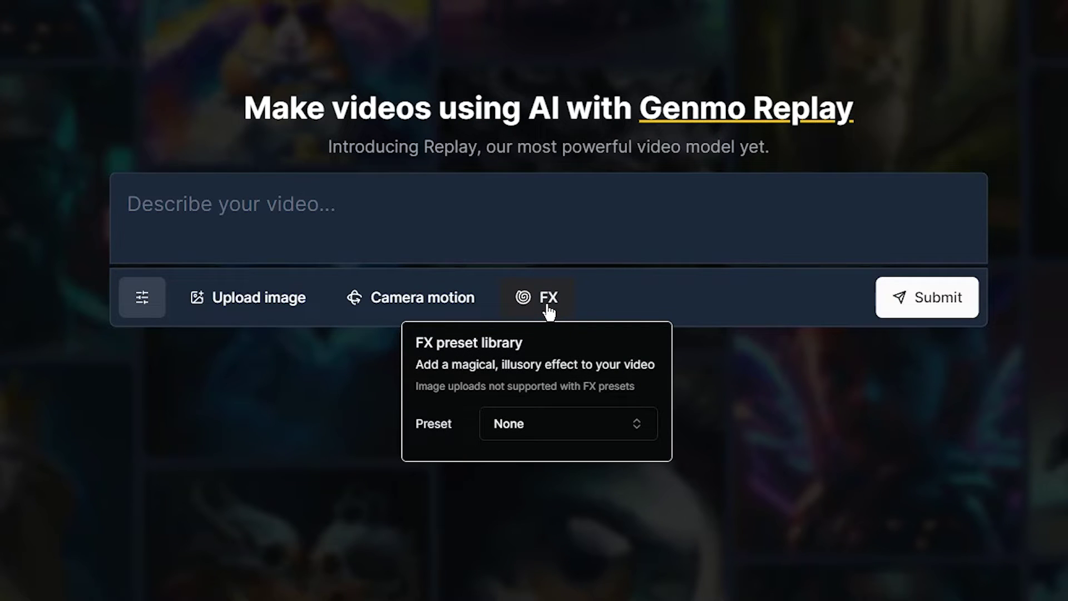
# Apply the Star Spin FX preset and fill in the suggested 'Space cartographer sci-fi' prompt
pyautogui.click(594, 429)
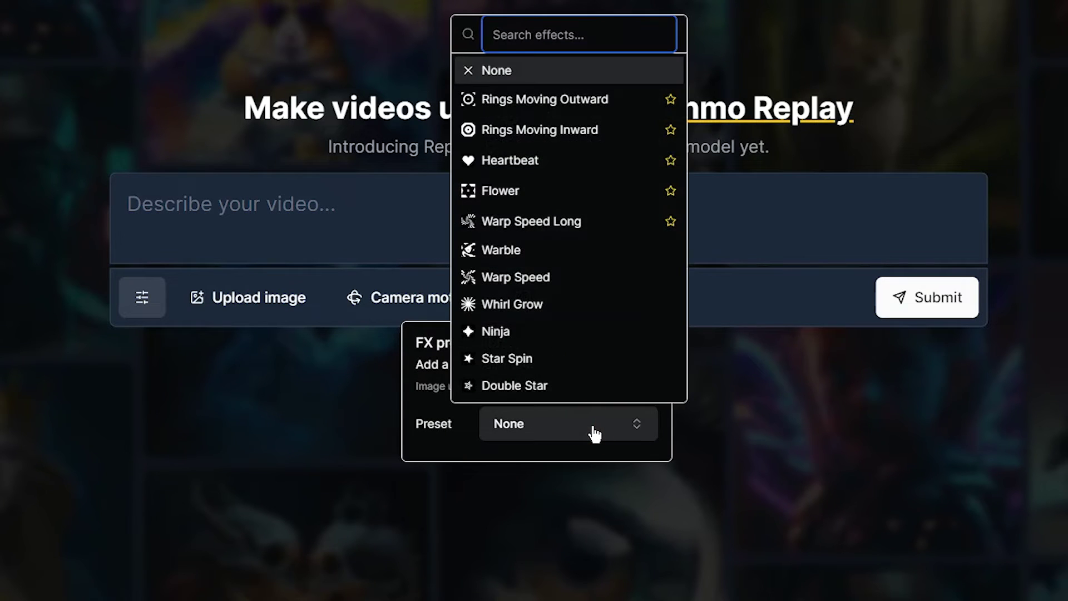
pyautogui.scroll(-3, 595, 371)
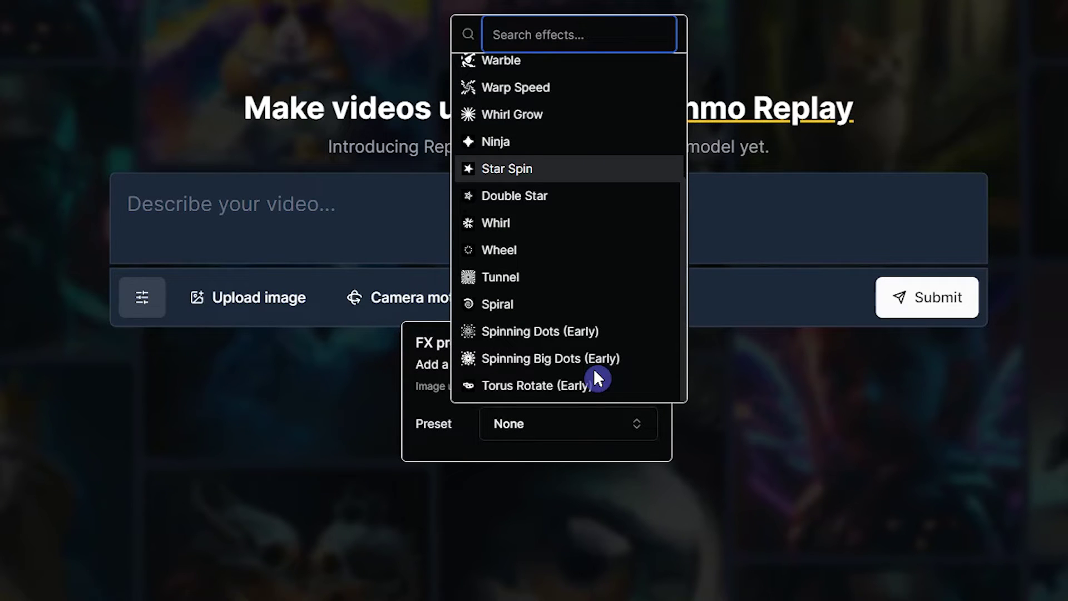
pyautogui.scroll(3, 595, 372)
pyautogui.scroll(1, 593, 368)
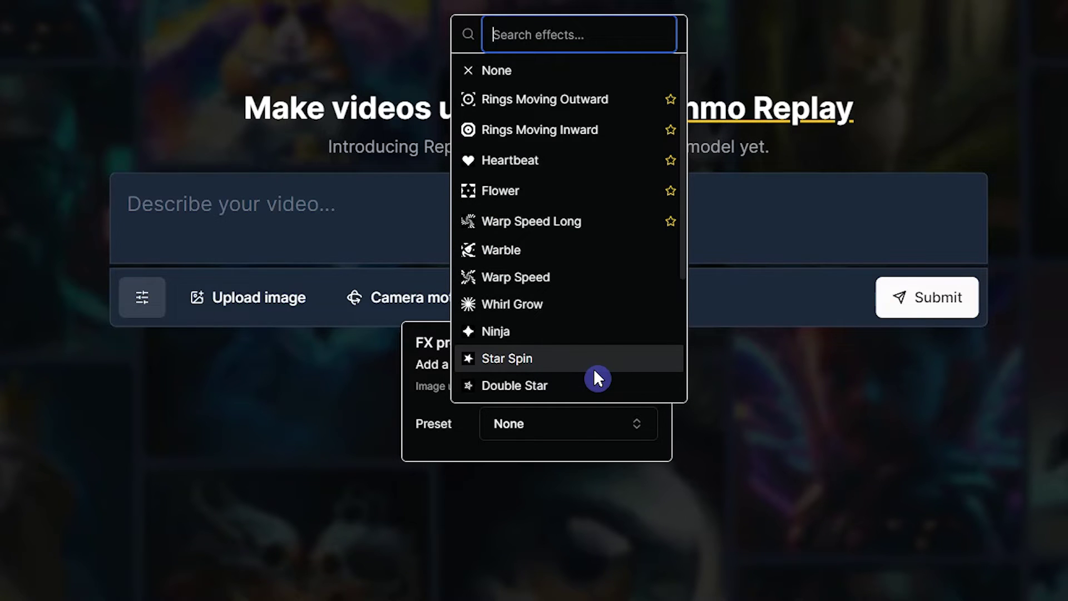
pyautogui.click(593, 368)
pyautogui.click(614, 361)
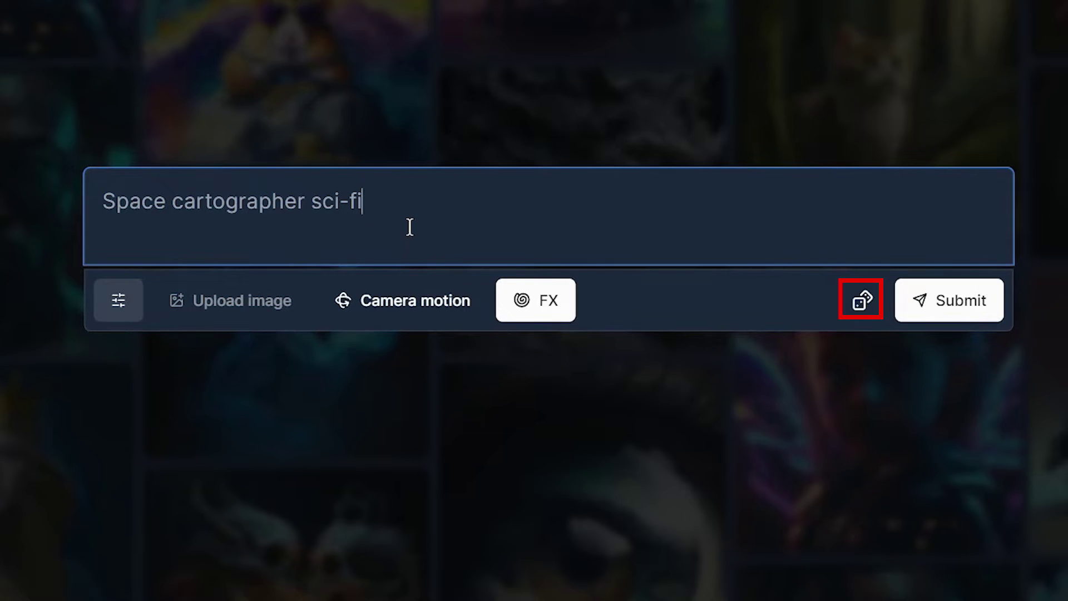
# Replace the prompt with the pasted blue-haired young woman in military uniform description
pyautogui.click(861, 301)
pyautogui.click(861, 300)
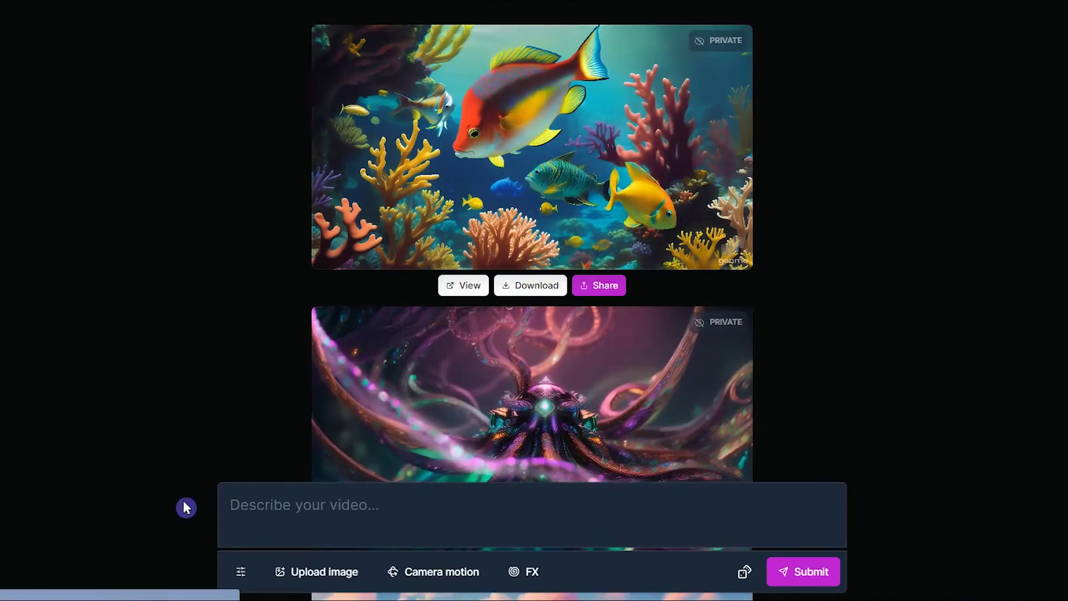
pyautogui.click(287, 495)
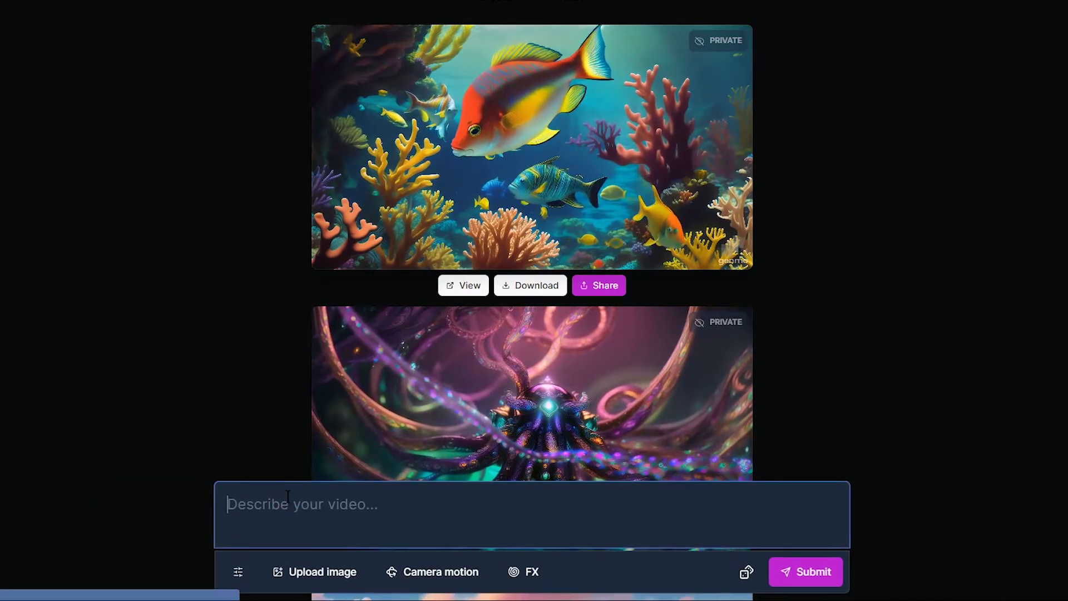
pyautogui.write('young woman in military uniform, happy face, blue hair, soft natural lighting, walking in the street, high quality, high detail')
# Review the generation settings and camera motion, then submit the 4-second video
pyautogui.click(238, 572)
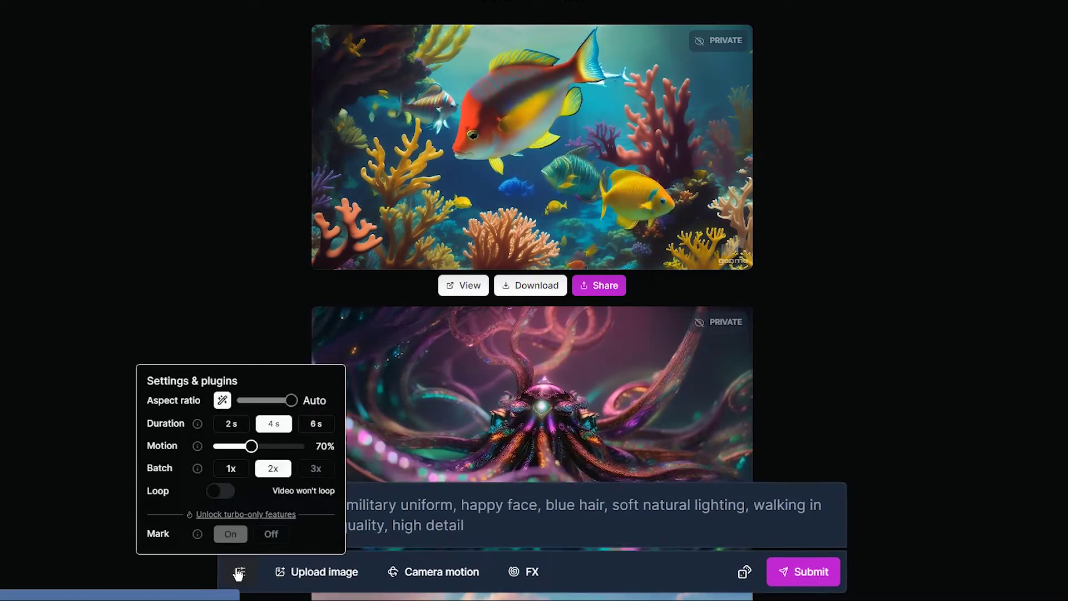
pyautogui.click(403, 573)
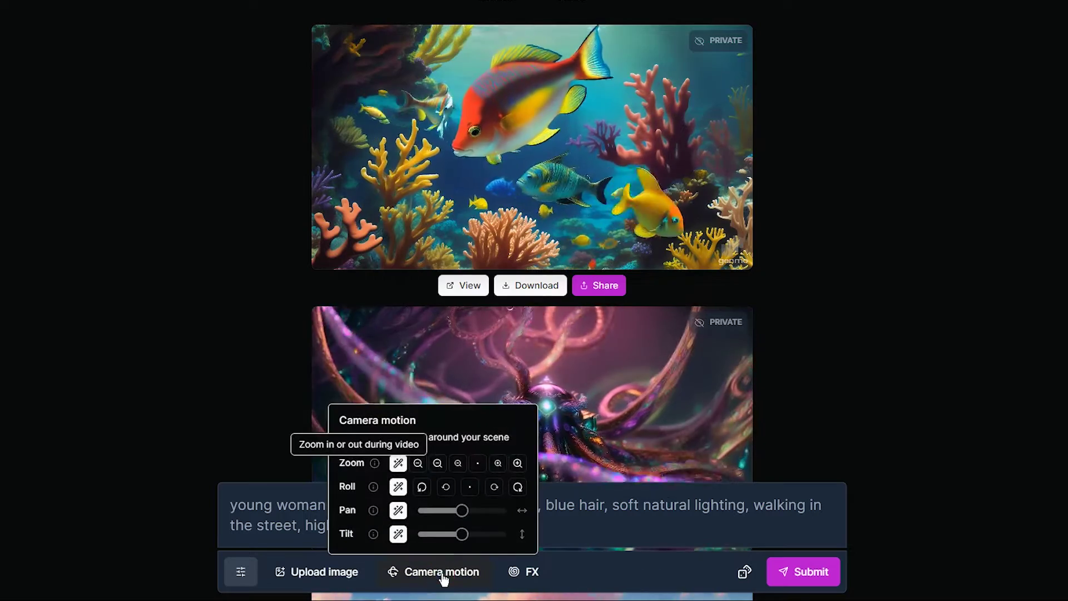
pyautogui.click(446, 463)
pyautogui.click(811, 571)
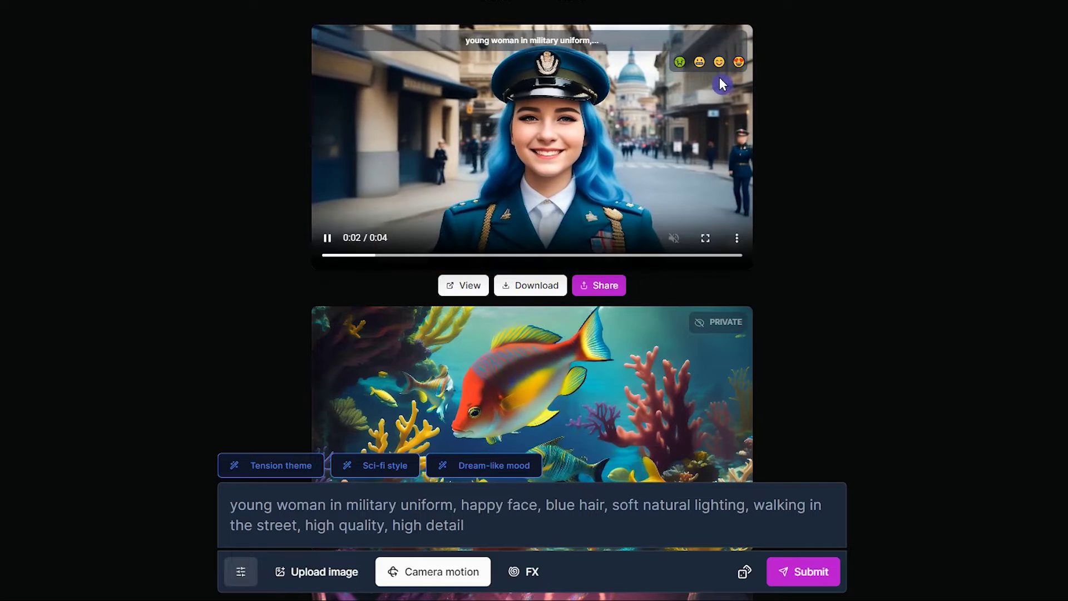
# Make the blue-haired soldier video private from its generation details card
pyautogui.click(452, 284)
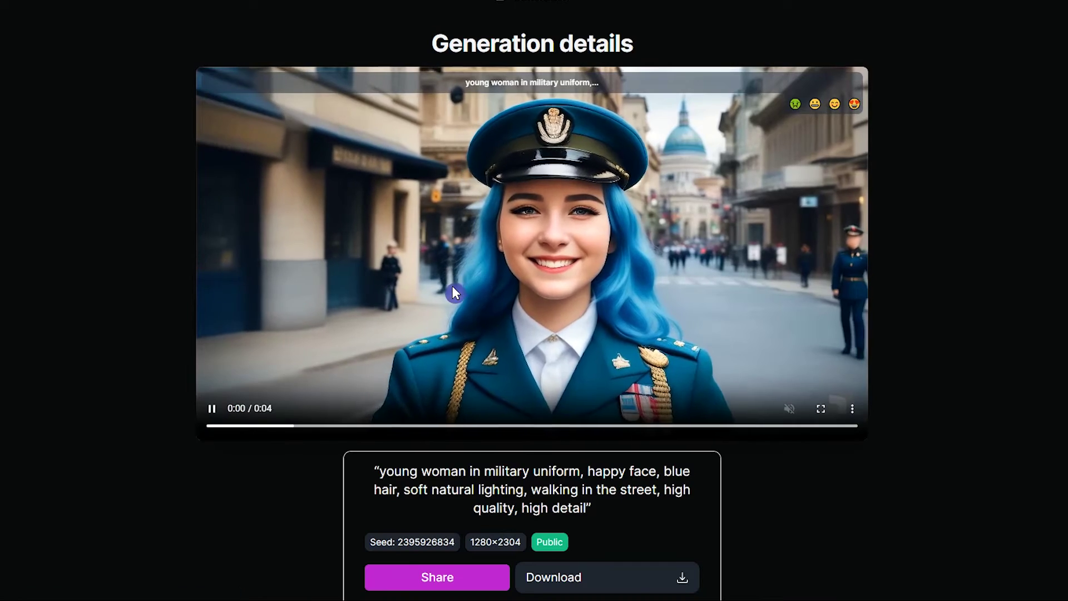
pyautogui.scroll(-2, 950, 368)
pyautogui.scroll(-1, 950, 368)
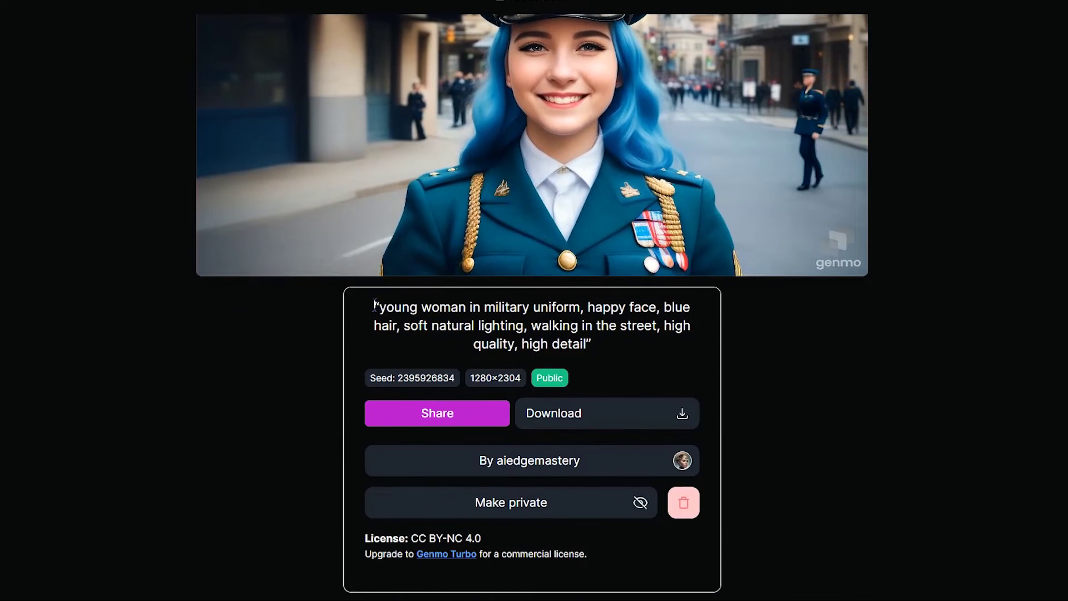
pyautogui.moveTo(379, 307); pyautogui.dragTo(585, 348)
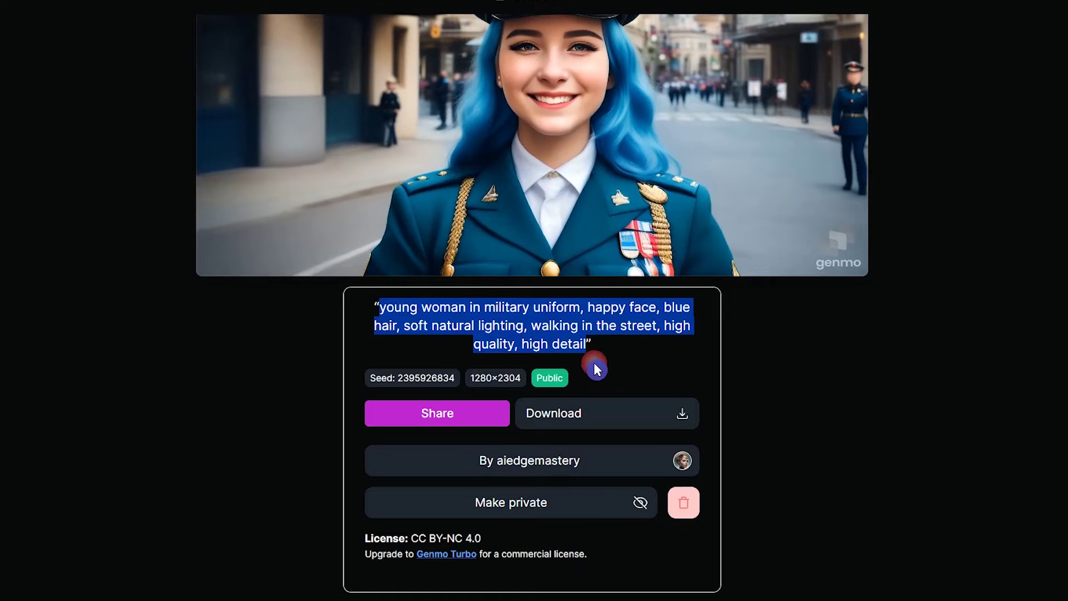
pyautogui.click(597, 366)
pyautogui.click(584, 510)
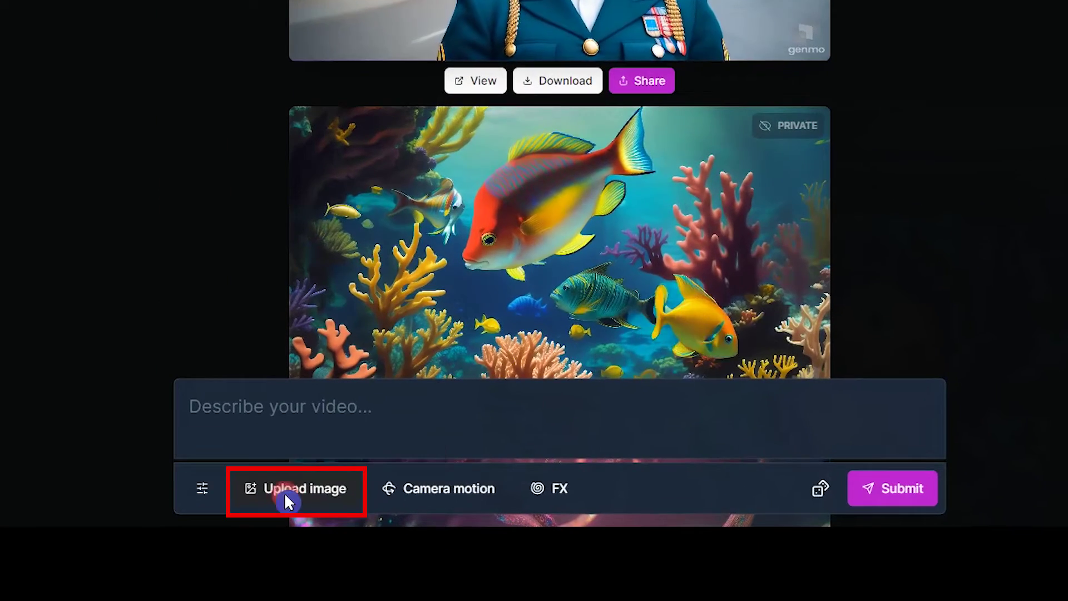
# Upload the green-haired portrait and replace the prompt with the elf glowing-crystal description
pyautogui.click(314, 569)
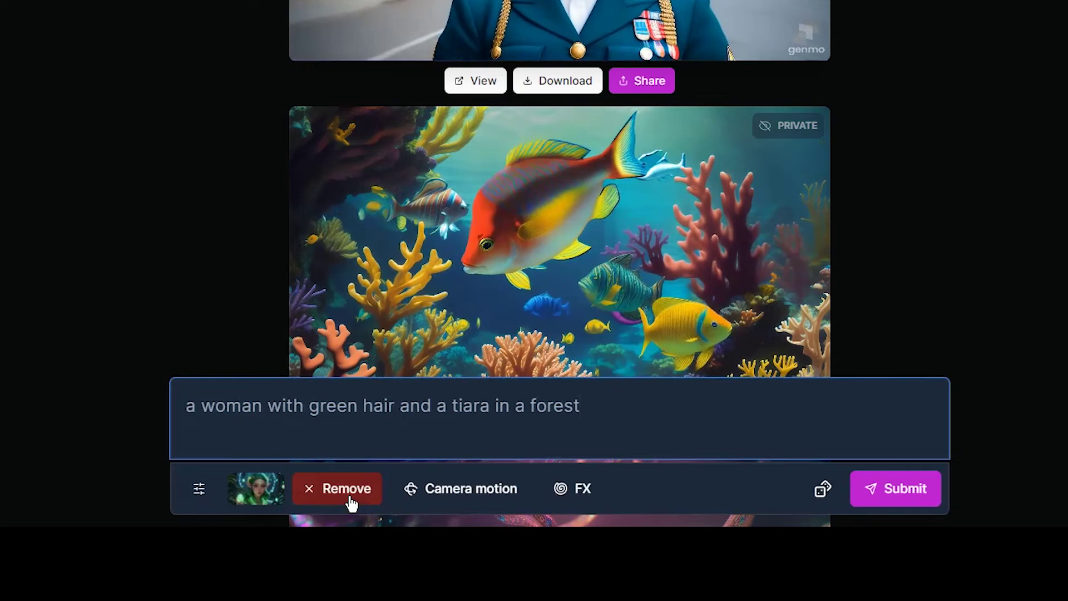
pyautogui.tripleClick(668, 408)
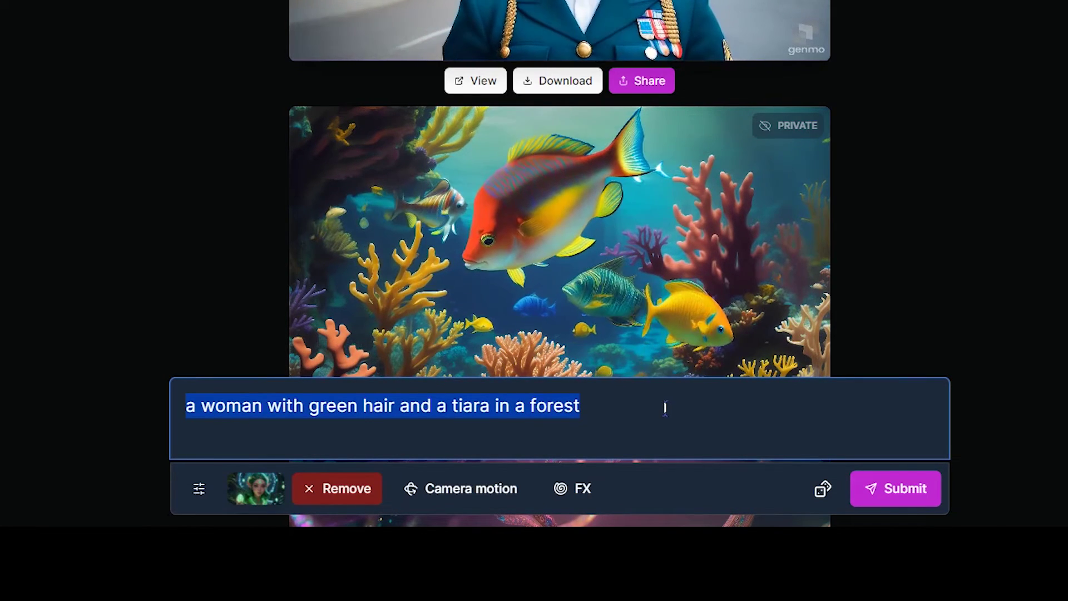
pyautogui.write('an elf woman with green hair and eyes smiling holding a glowing crystal in a forest, cinematic light, high quality')
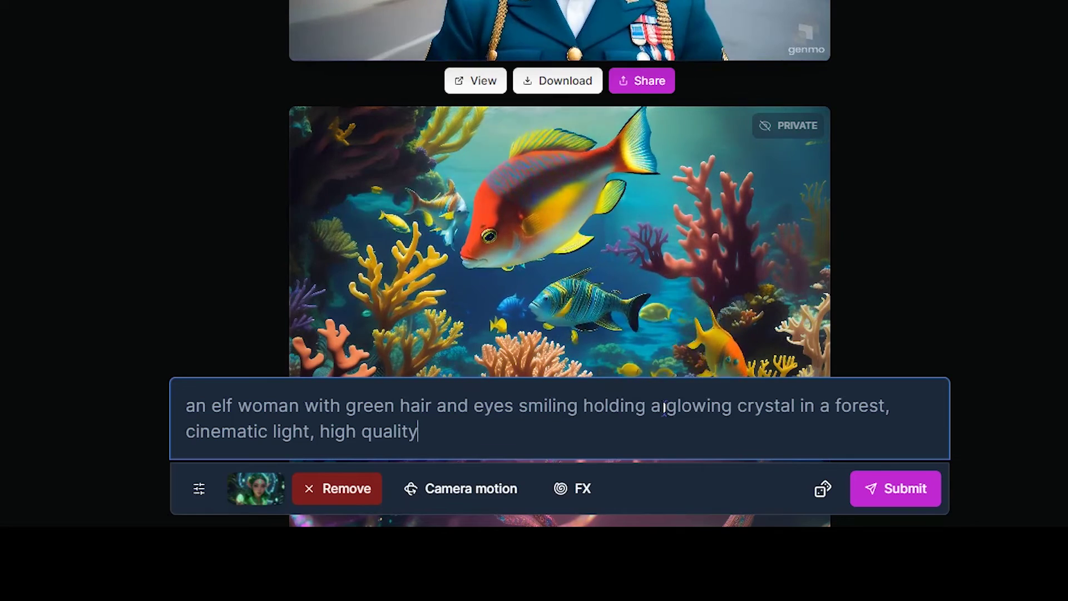
# Set Preserve 75%, Motion 77% and Batch 1x, then submit the elf video
pyautogui.click(210, 490)
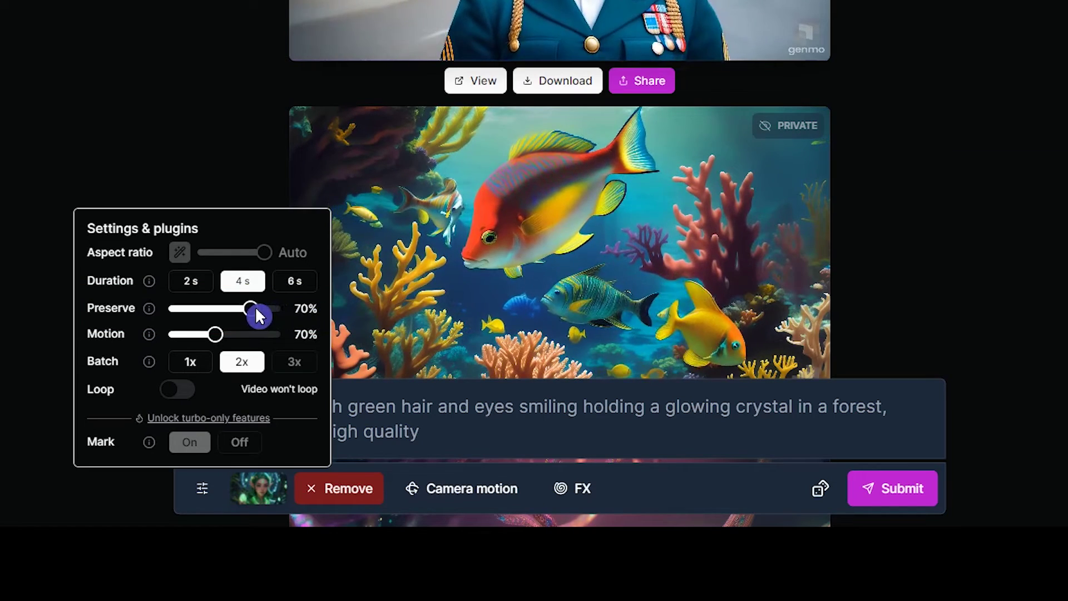
pyautogui.moveTo(255, 307); pyautogui.dragTo(259, 307)
pyautogui.moveTo(216, 333); pyautogui.dragTo(231, 334)
pyautogui.click(190, 362)
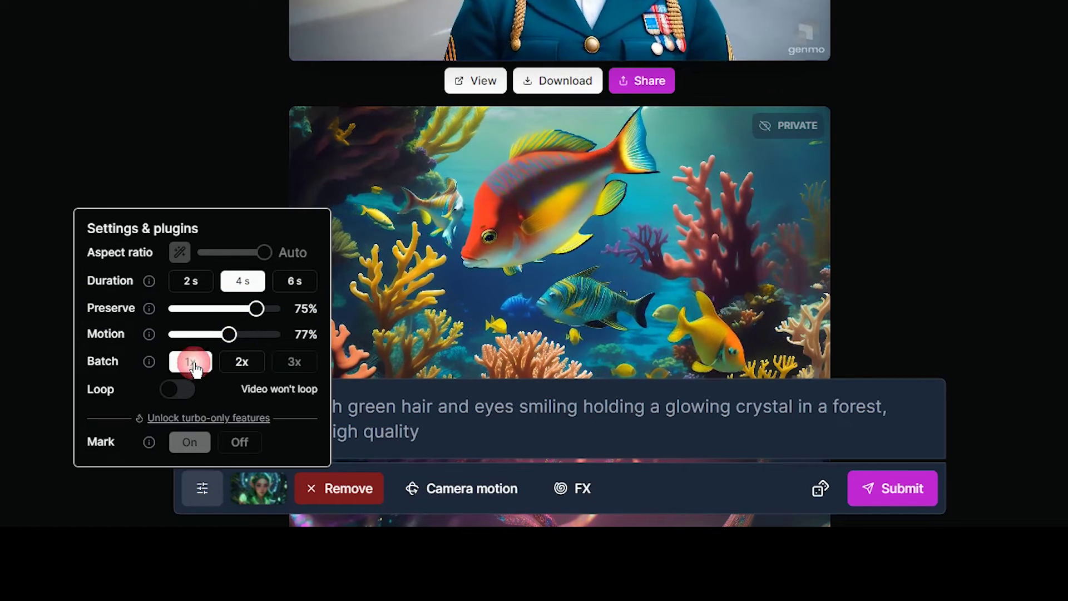
pyautogui.click(901, 494)
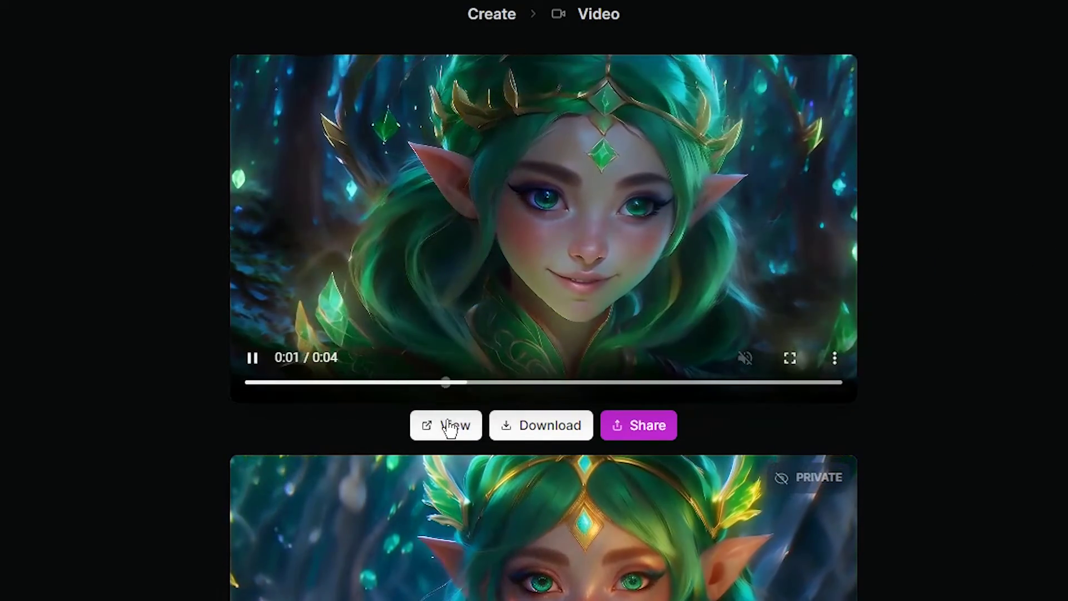
# Make the elf video private from its generation details page
pyautogui.click(448, 428)
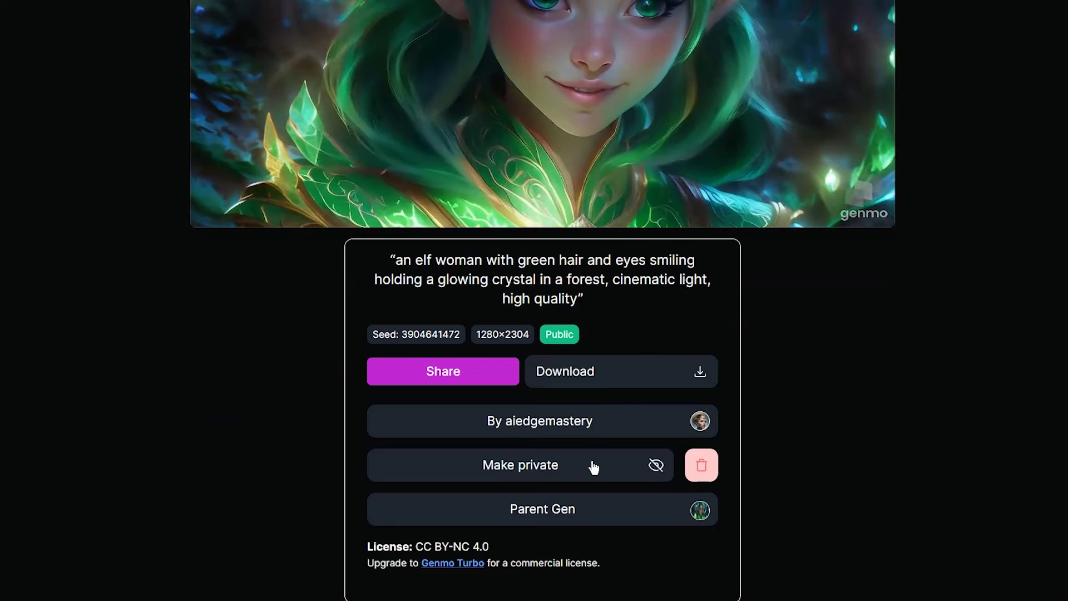
pyautogui.click(593, 470)
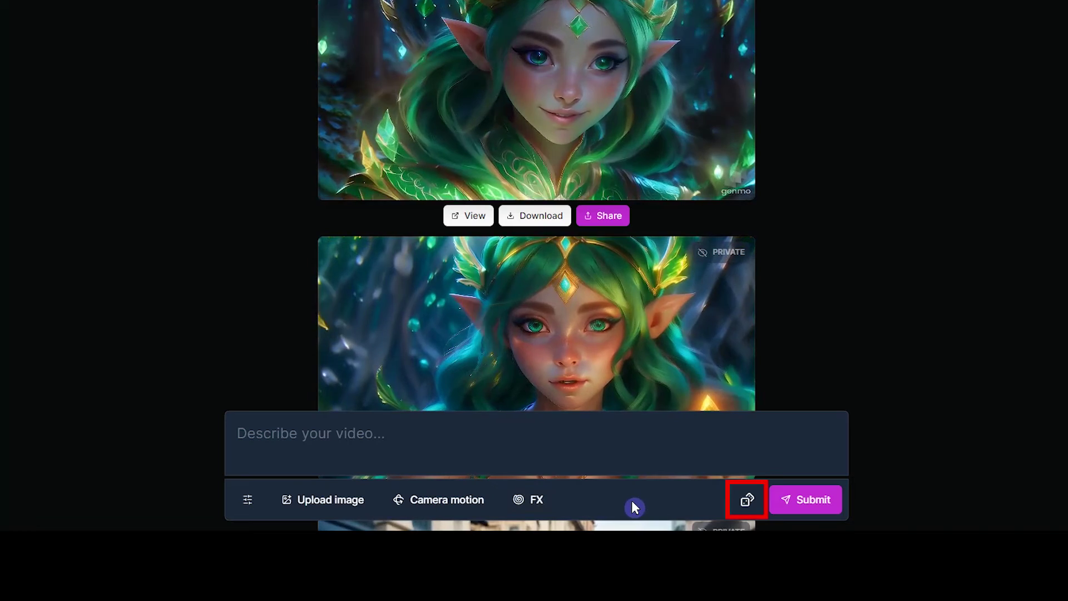
# Get a random cat-in-penguin-costume prompt and apply Rings Moving Inward at 80% strength, 60% speed
pyautogui.click(748, 500)
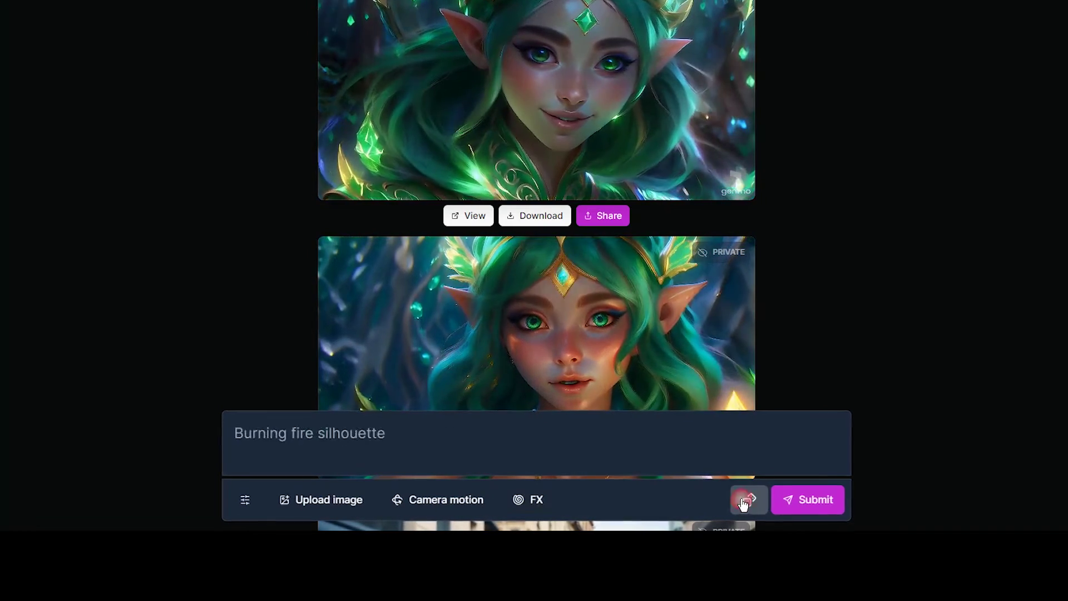
pyautogui.click(747, 502)
pyautogui.click(536, 500)
pyautogui.click(521, 460)
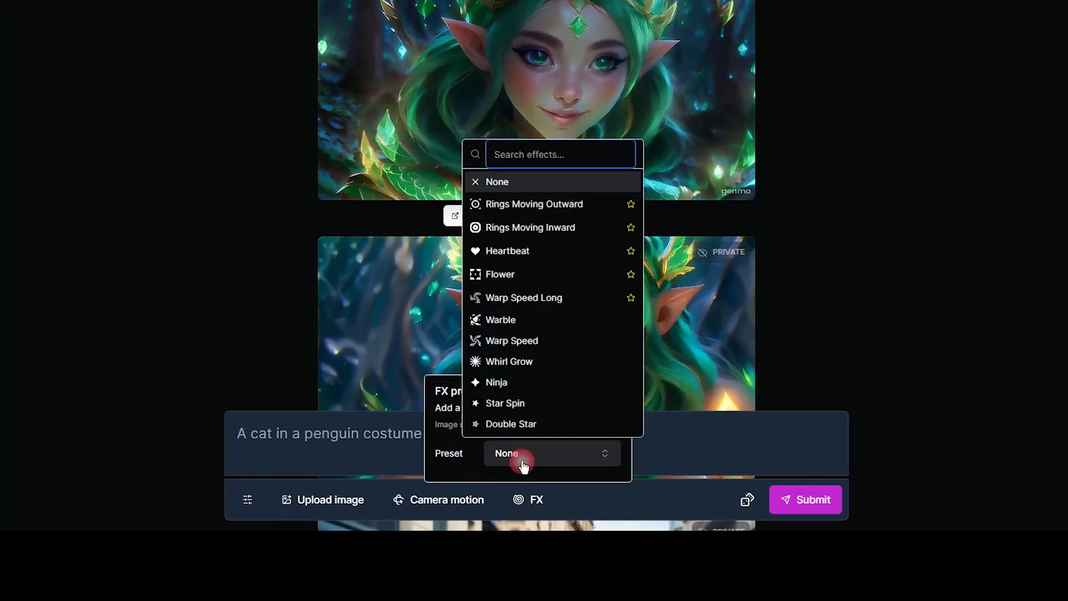
pyautogui.click(530, 227)
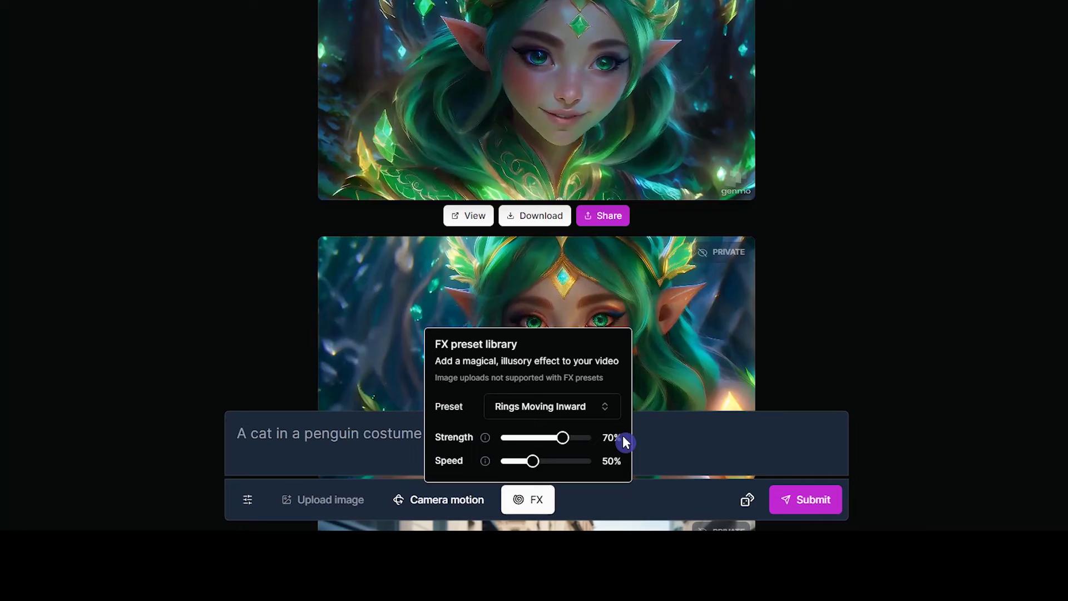
pyautogui.moveTo(567, 439); pyautogui.dragTo(576, 441)
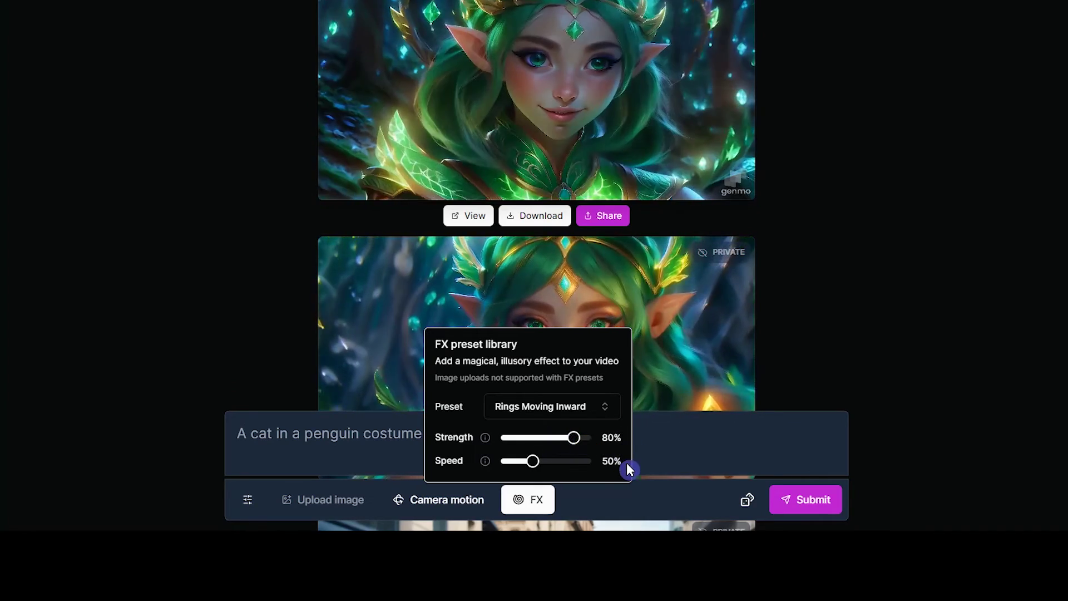
pyautogui.moveTo(536, 465); pyautogui.dragTo(544, 468)
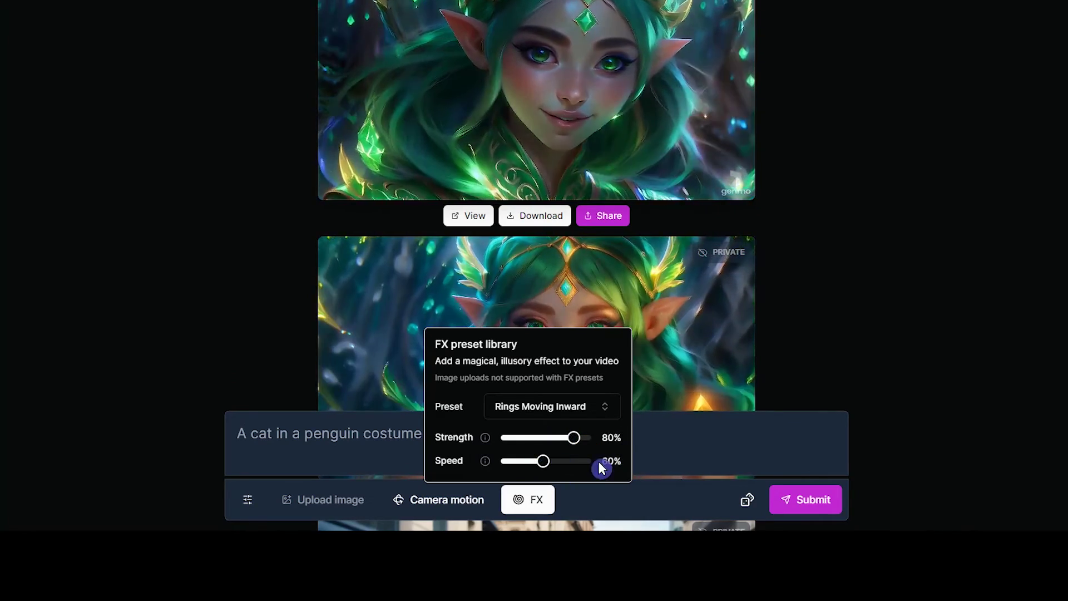
# Set the aspect ratio to 16:9 and batch to 1x, then submit the cat video
pyautogui.moveTo(248, 497)
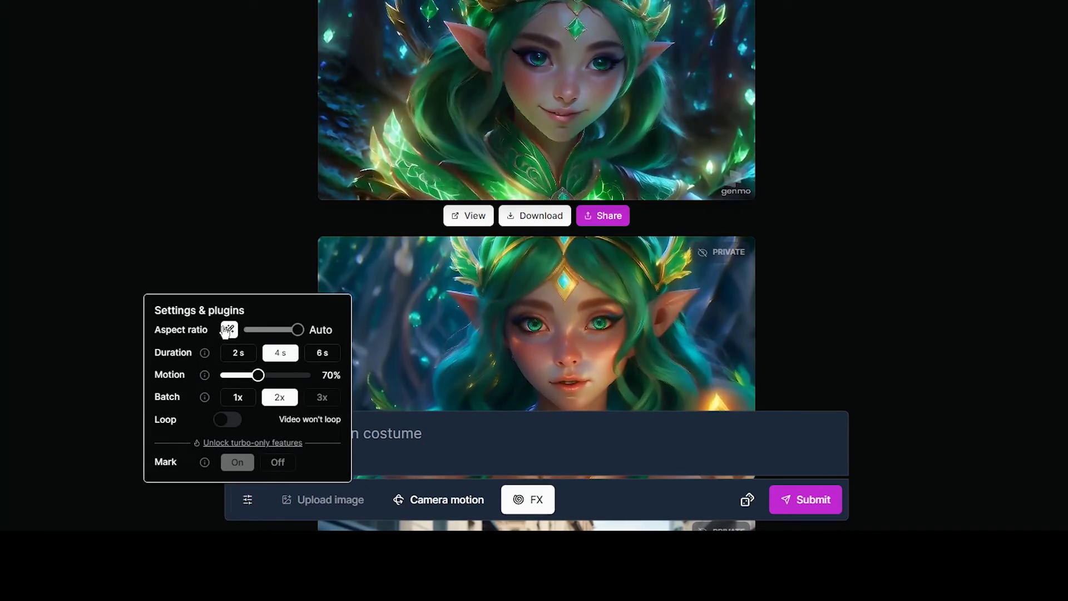
pyautogui.moveTo(295, 330)
pyautogui.mouseDown()
pyautogui.moveTo(286, 331)
pyautogui.moveTo(310, 343)
pyautogui.mouseUp()
pyautogui.click(237, 396)
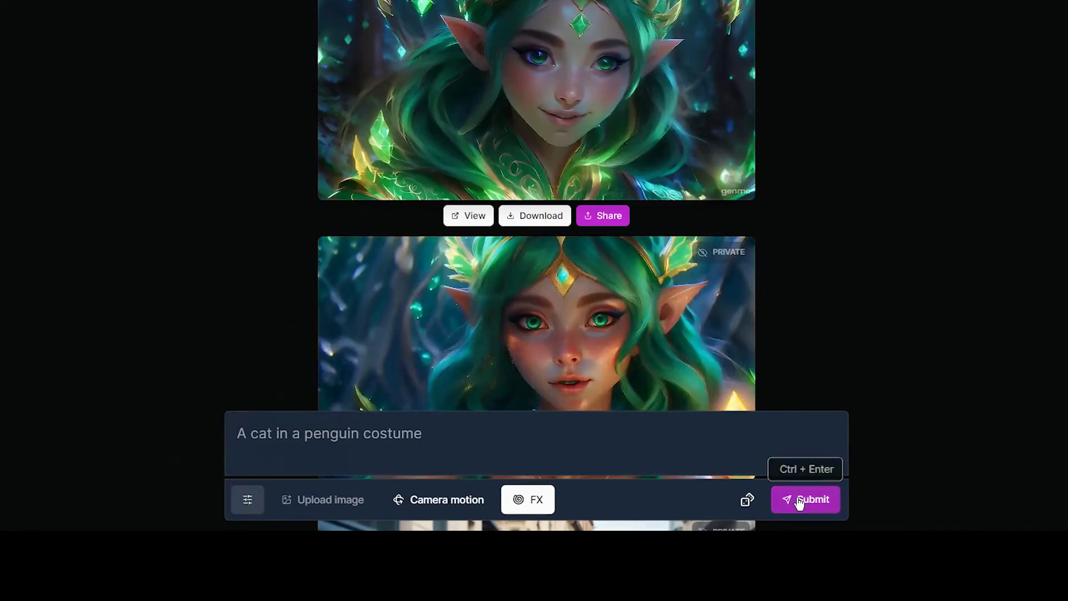
pyautogui.click(800, 499)
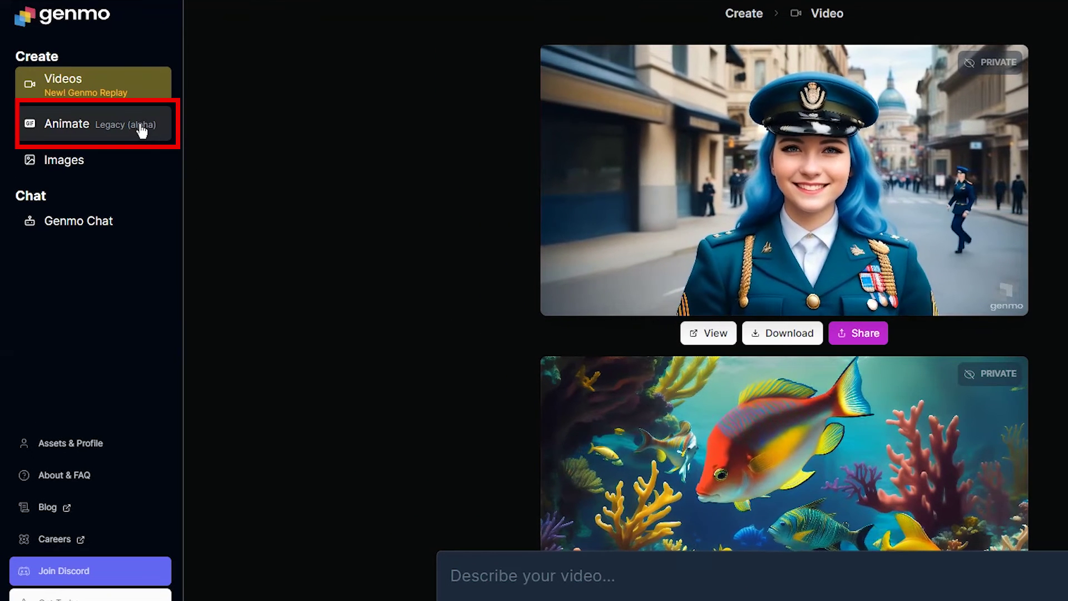
# Switch to the legacy Animate site, confirming the navigation
pyautogui.click(111, 128)
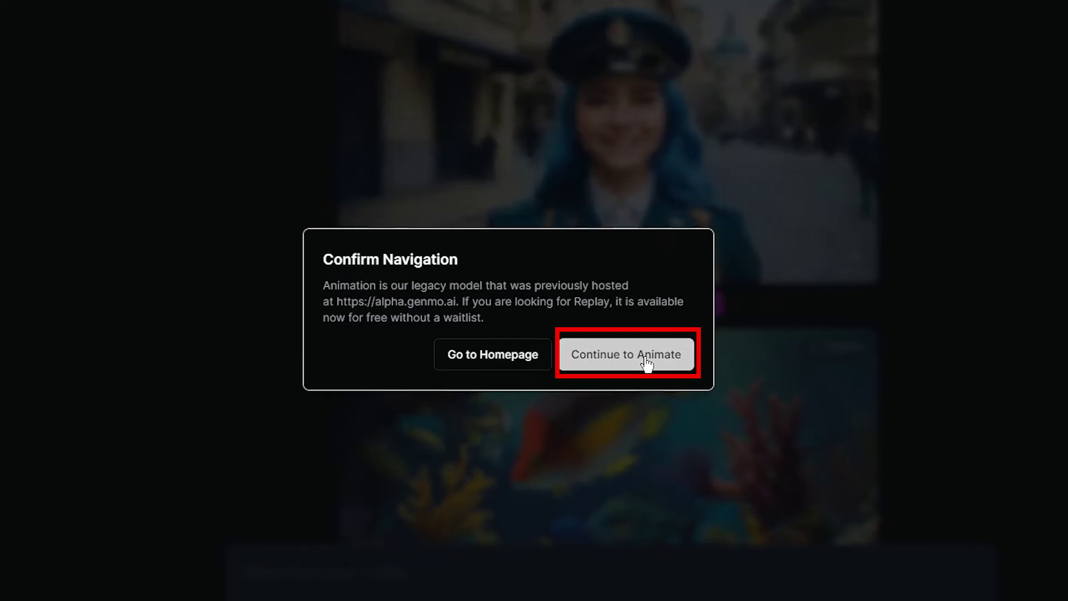
pyautogui.click(646, 362)
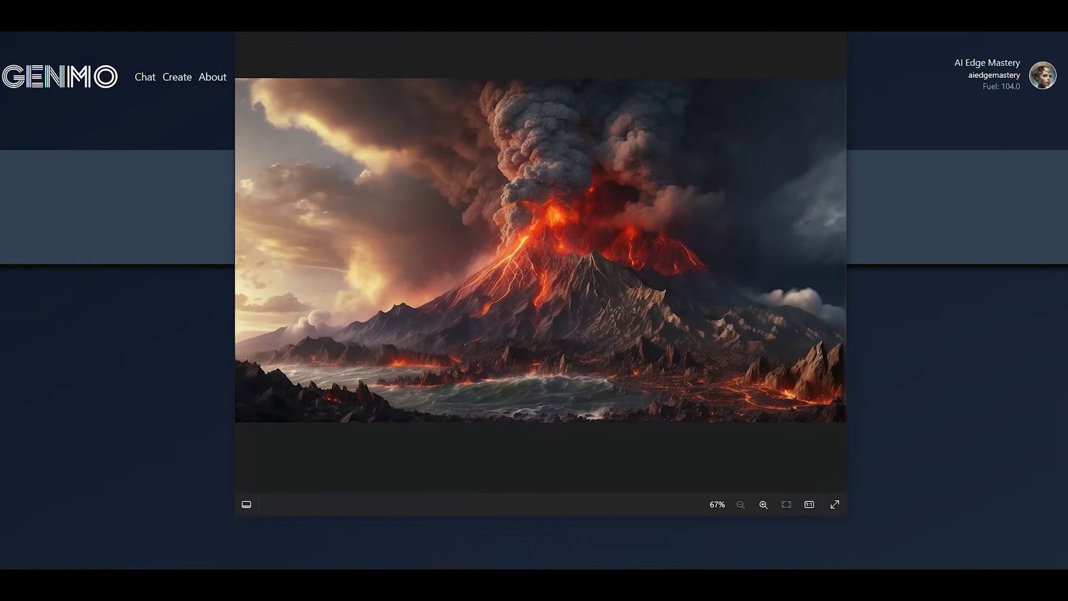
# In Step 2, brush the inpainting mask over the volcano's smoke plume and the water along the bottom
pyautogui.click(590, 204)
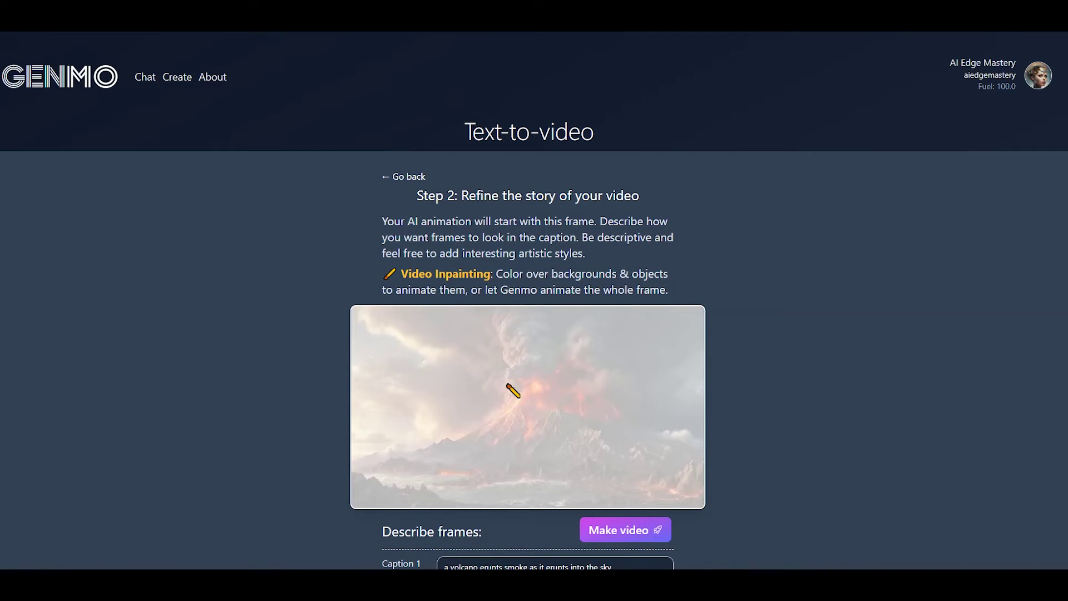
pyautogui.scroll(-1, 779, 473)
pyautogui.moveTo(498, 254); pyautogui.dragTo(506, 344)
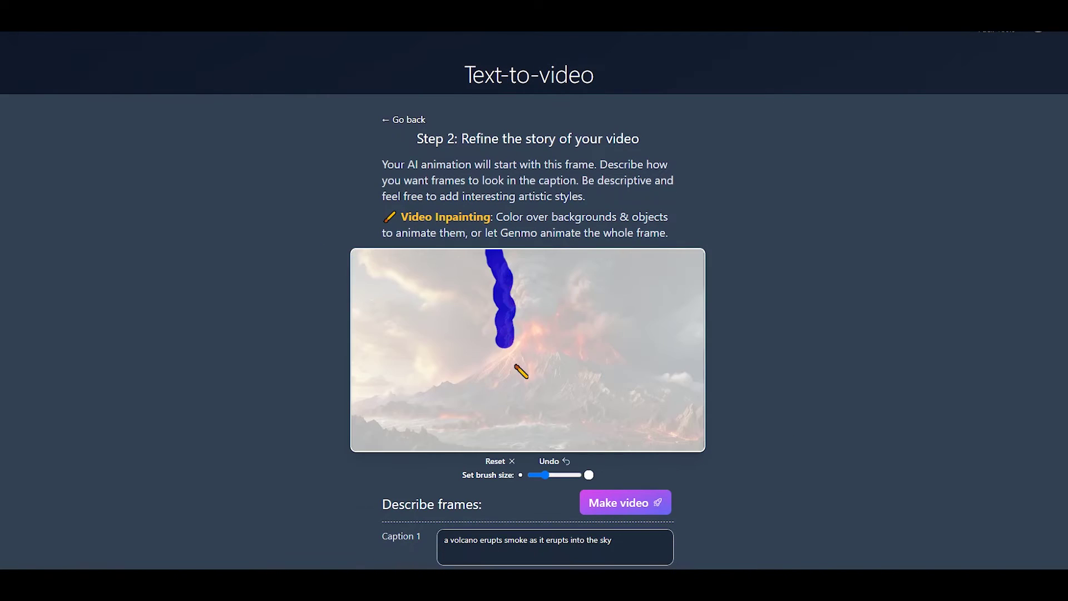
pyautogui.click(559, 307)
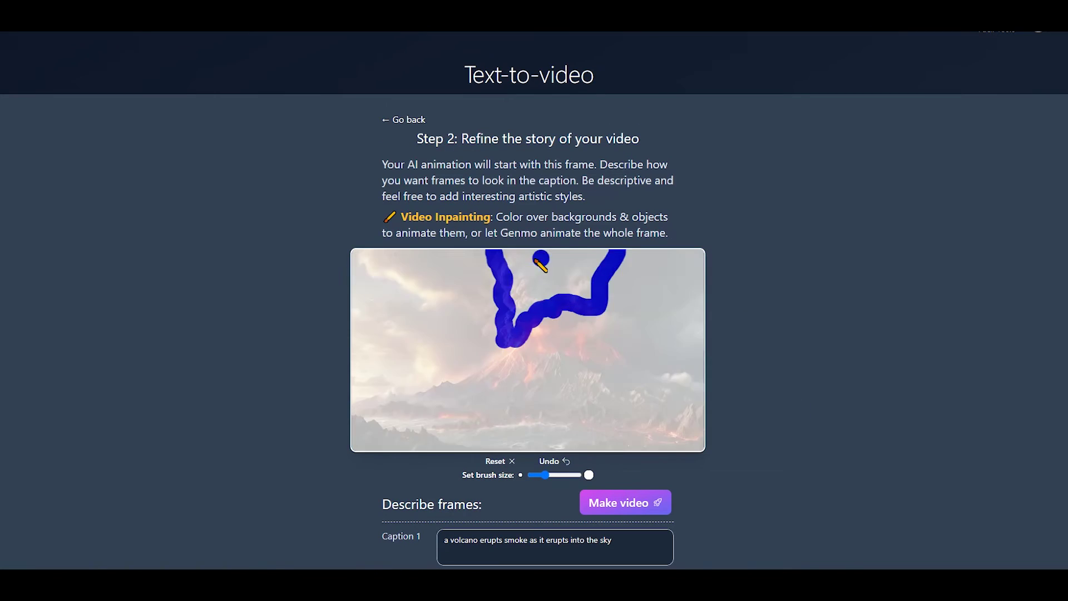
pyautogui.moveTo(553, 321); pyautogui.dragTo(624, 333)
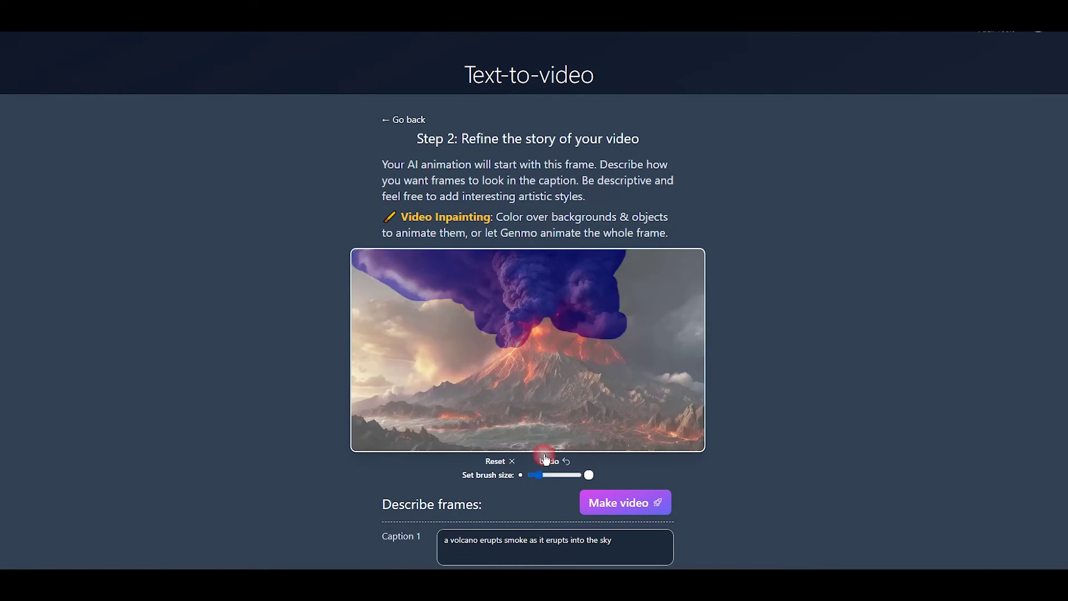
pyautogui.moveTo(587, 432); pyautogui.dragTo(458, 441)
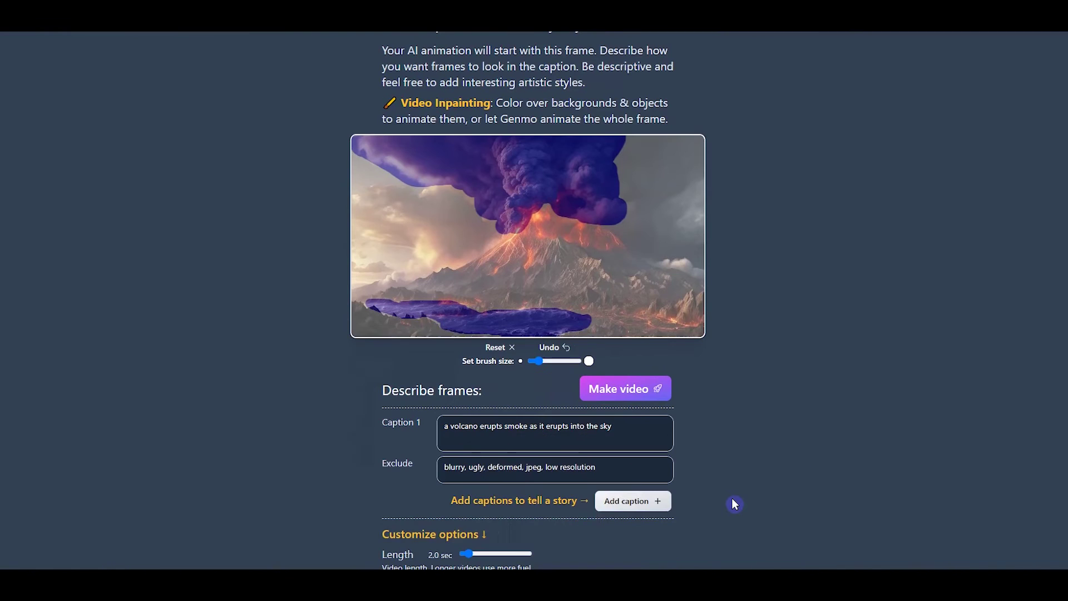
# Drag the Length slider left to shorten the volcano video
pyautogui.scroll(-3, 732, 498)
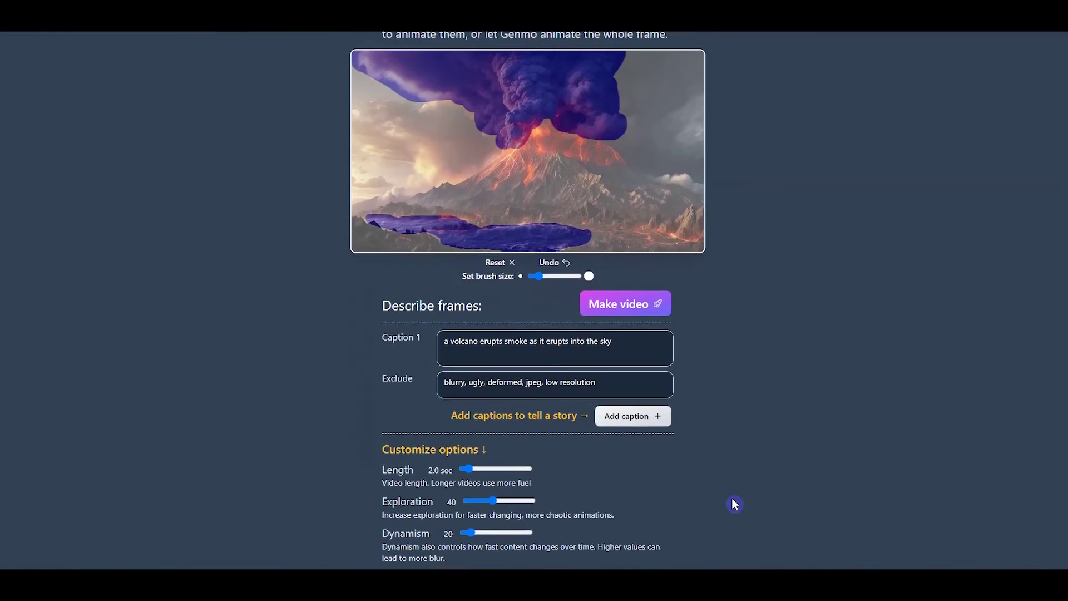
pyautogui.scroll(3, 732, 498)
pyautogui.scroll(-4, 732, 500)
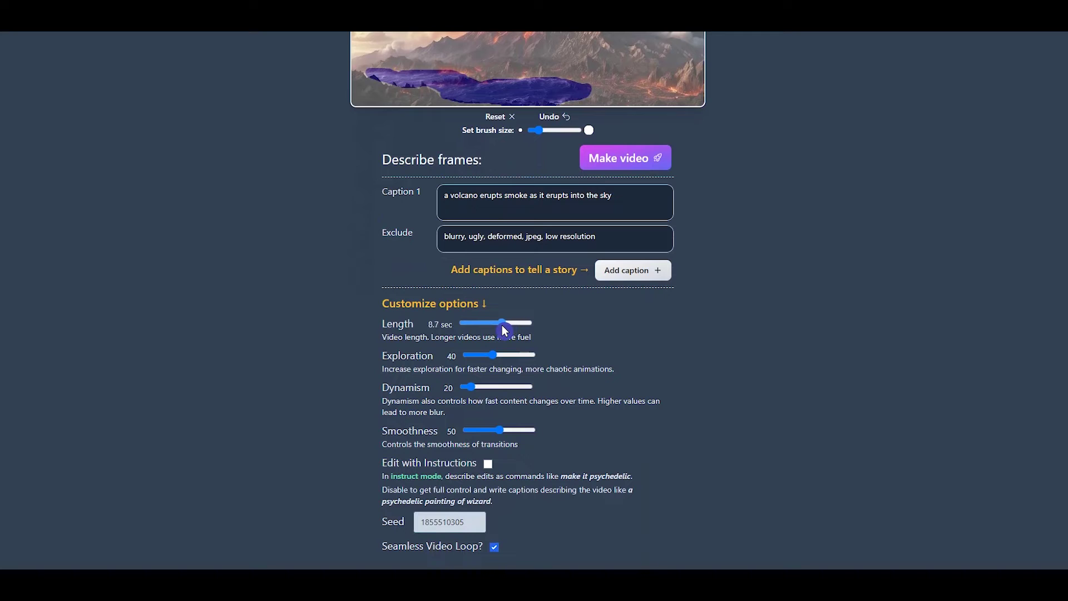
pyautogui.moveTo(497, 329); pyautogui.dragTo(478, 329)
pyautogui.scroll(4, 619, 394)
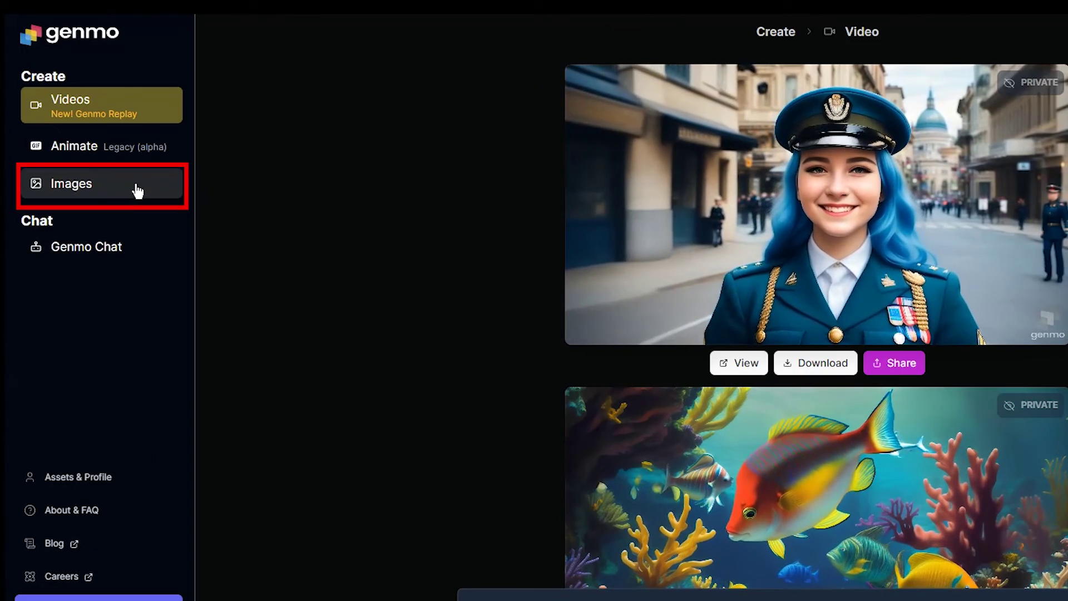
# From the Images page, start Genmo Chat and switch it to Image mode
pyautogui.click(137, 189)
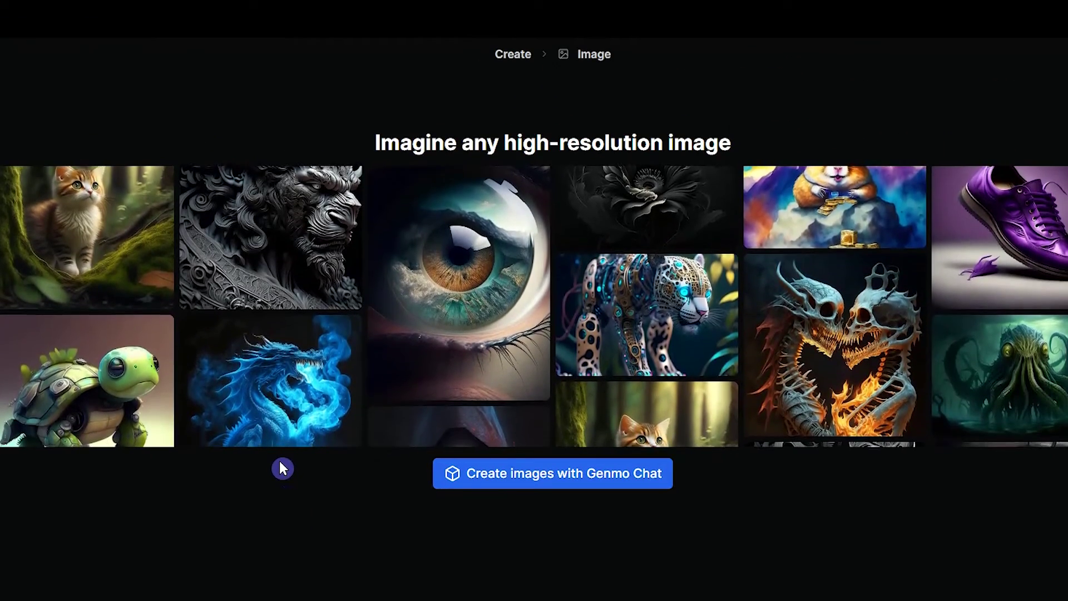
pyautogui.moveTo(81, 382)
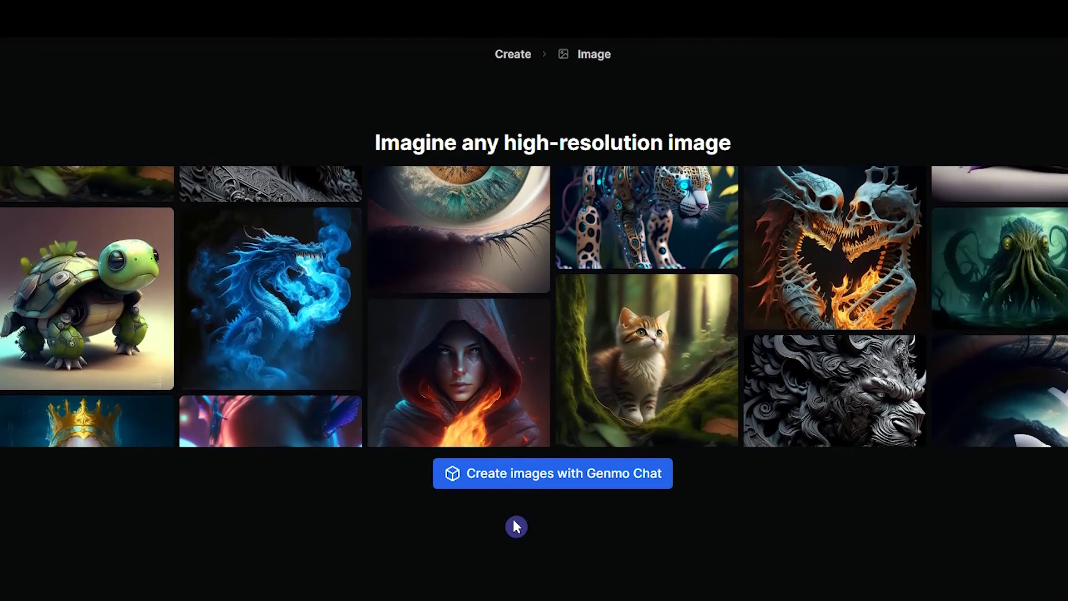
pyautogui.click(558, 483)
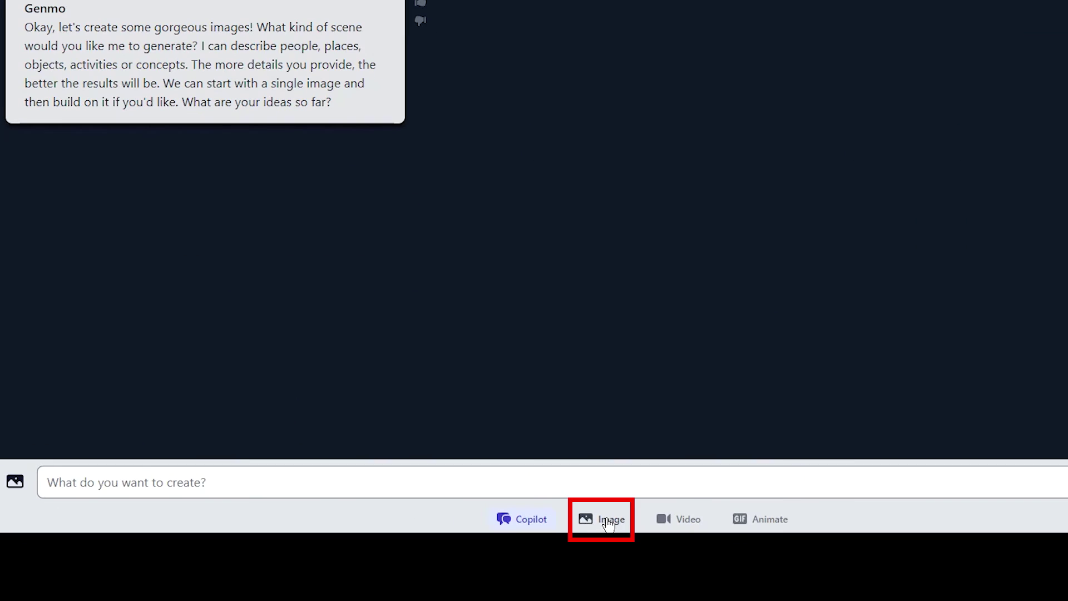
pyautogui.click(610, 522)
pyautogui.click(702, 442)
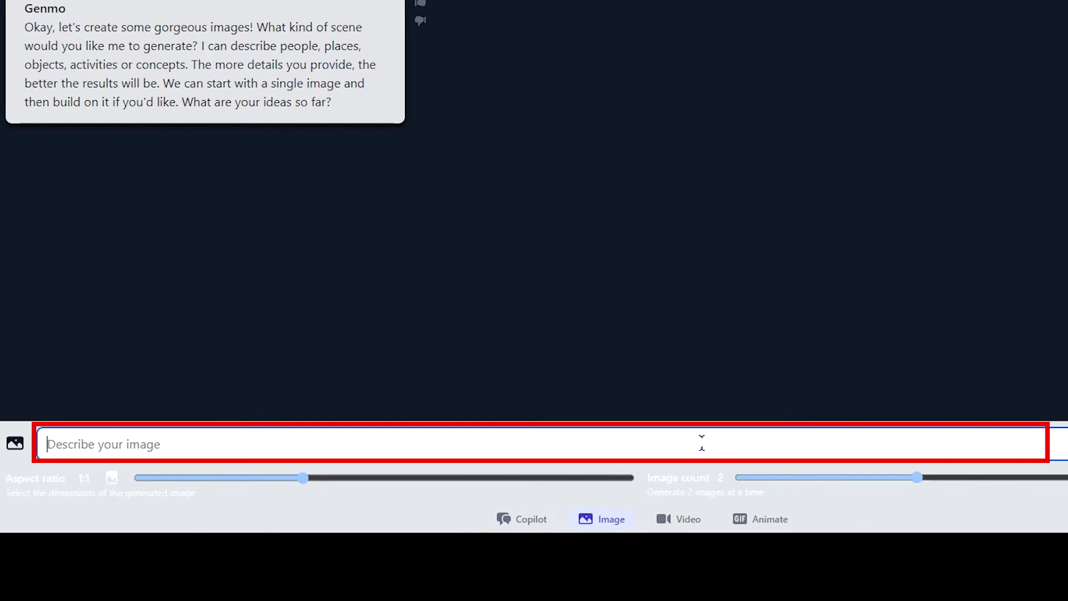
# Set the aspect ratio to 16:9 and the image count to 1
pyautogui.click(8, 491)
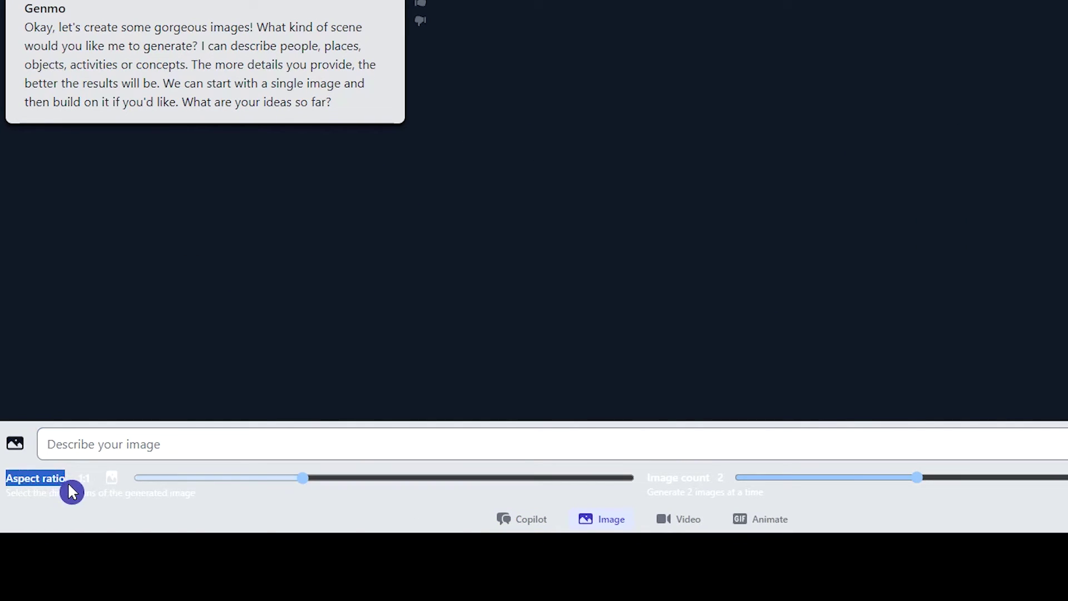
pyautogui.moveTo(387, 478); pyautogui.dragTo(476, 474)
pyautogui.tripleClick(705, 478)
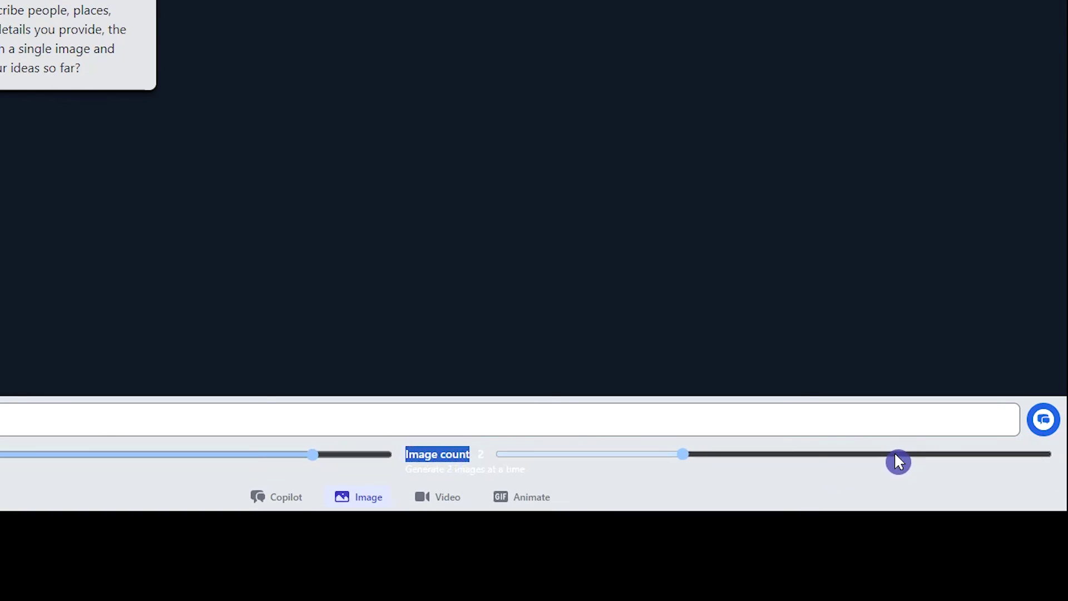
pyautogui.click(893, 453)
pyautogui.click(290, 521)
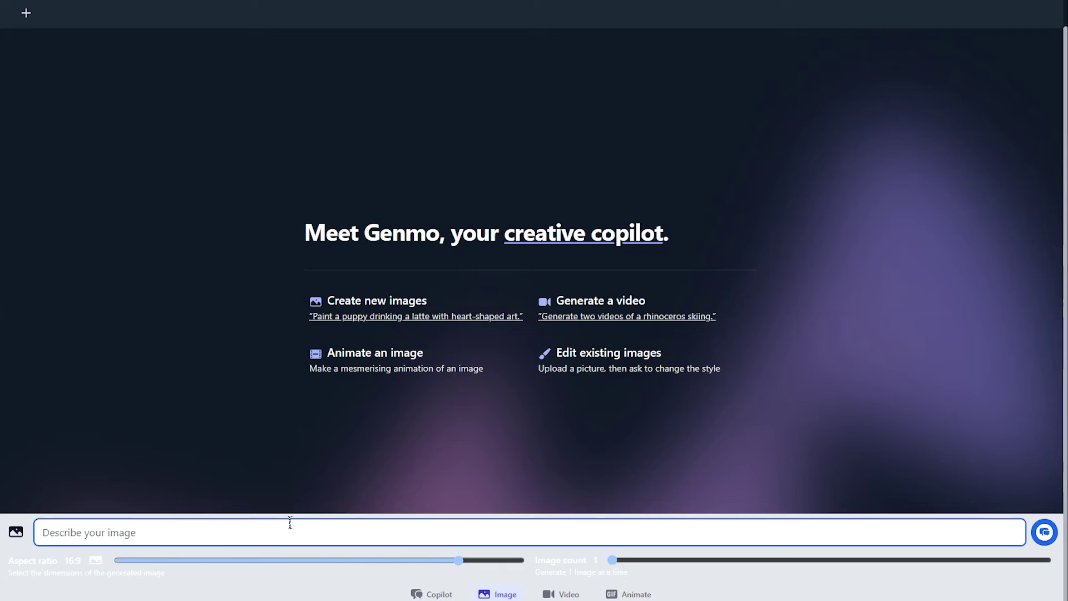
# Paste the samurai portrait prompt, generate the image, and mark the result as a reference image
pyautogui.write('portrait of a samurai, fantasy intricate elegant headshot, portrait detailed, face coherent, face highly detailed, cinematic lighting, digital painting, artstation concept, art smooth sharp, focus illustration art by artgerm and greg rutkowski and alphonse mucha, much detail, masterpiece, high quality, detailed')
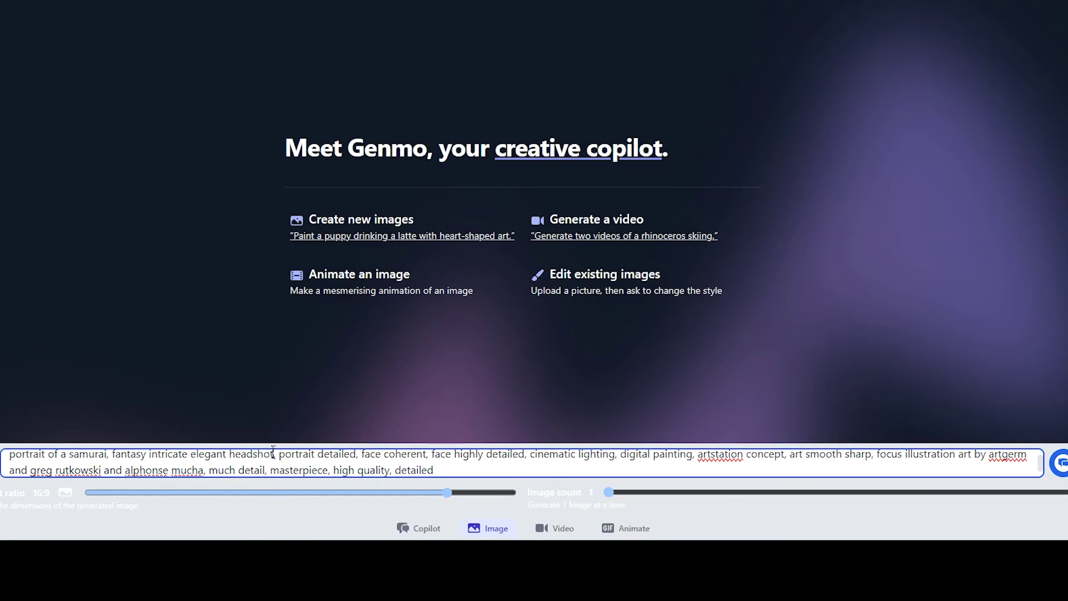
pyautogui.click(1062, 465)
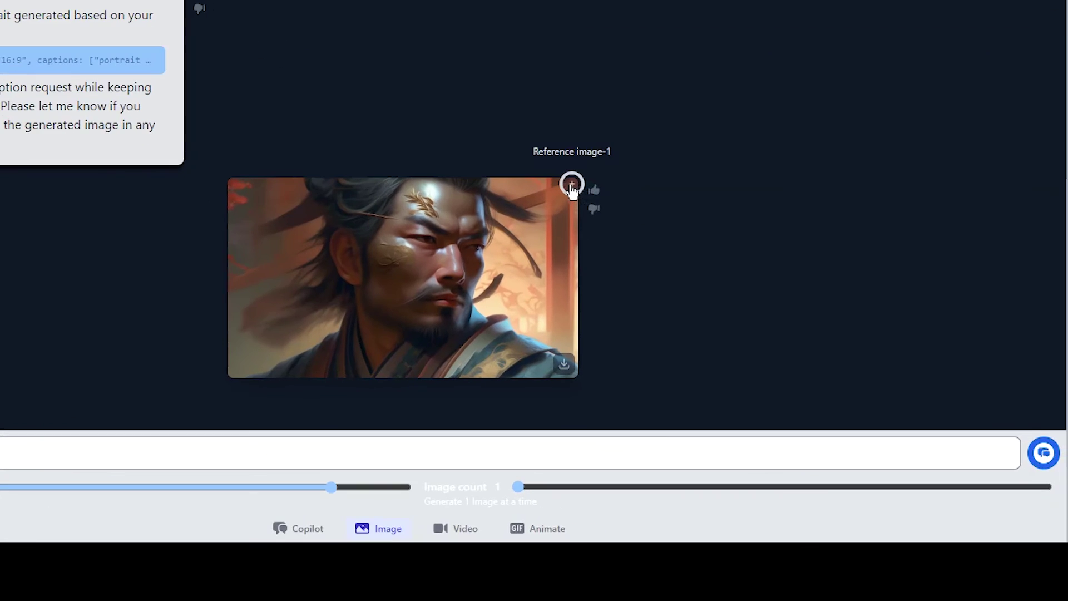
pyautogui.click(766, 167)
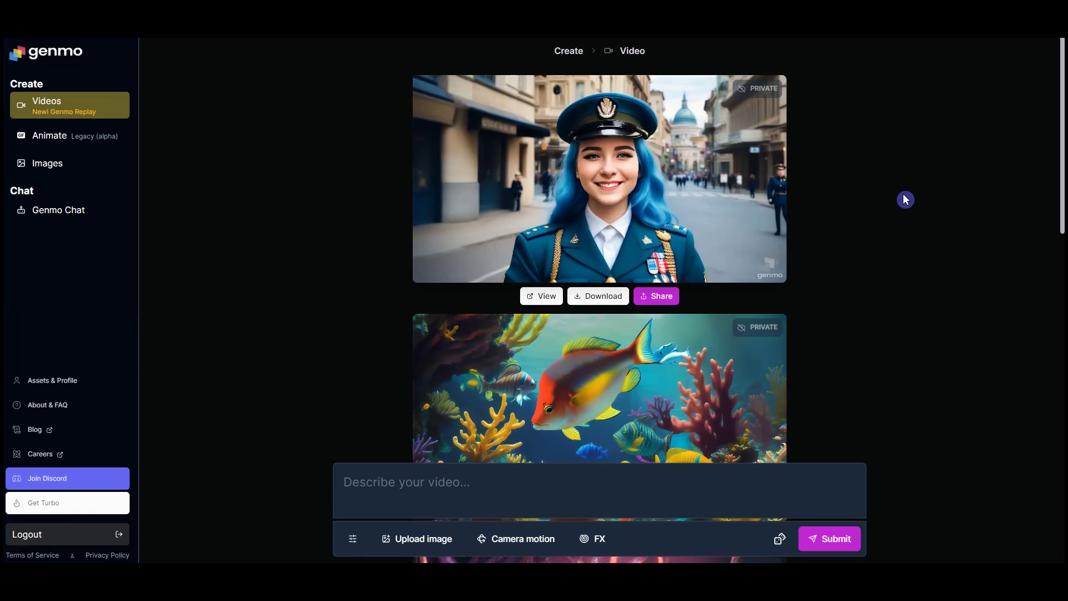
# From all generations, open the samurai portrait's details showing seed 6598367, 768×1344 size and Public status
pyautogui.scroll(-4, 920, 239)
pyautogui.scroll(-4, 922, 243)
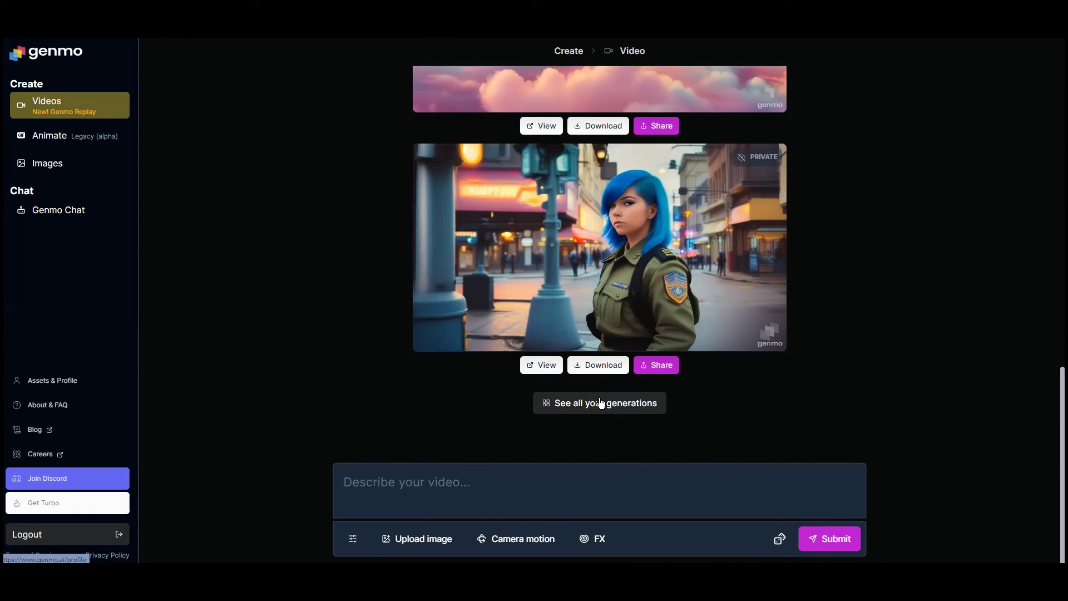
pyautogui.click(600, 402)
pyautogui.click(418, 301)
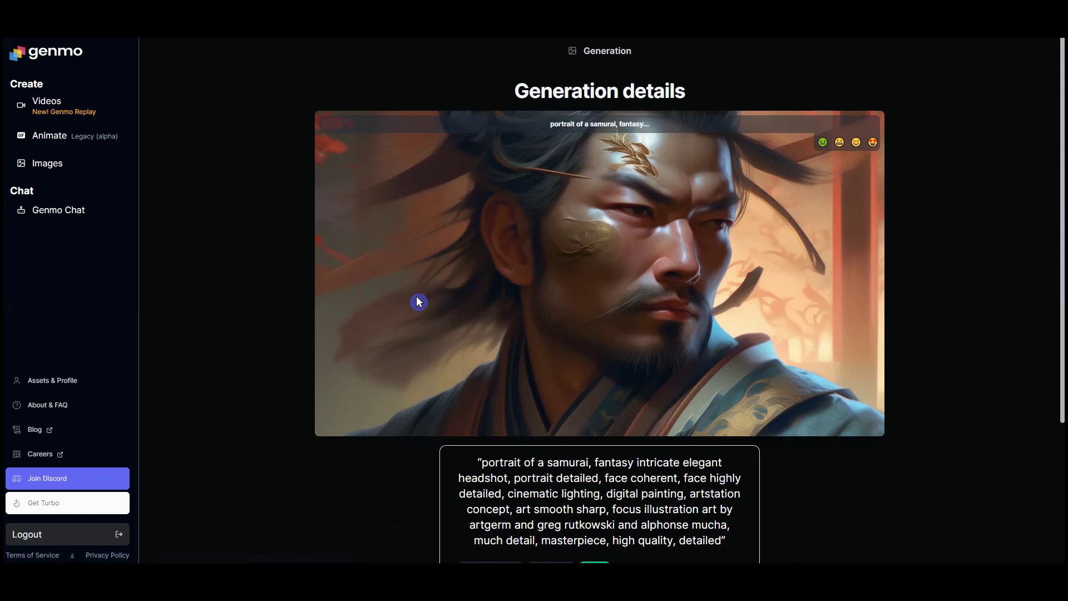
pyautogui.scroll(-4, 1044, 388)
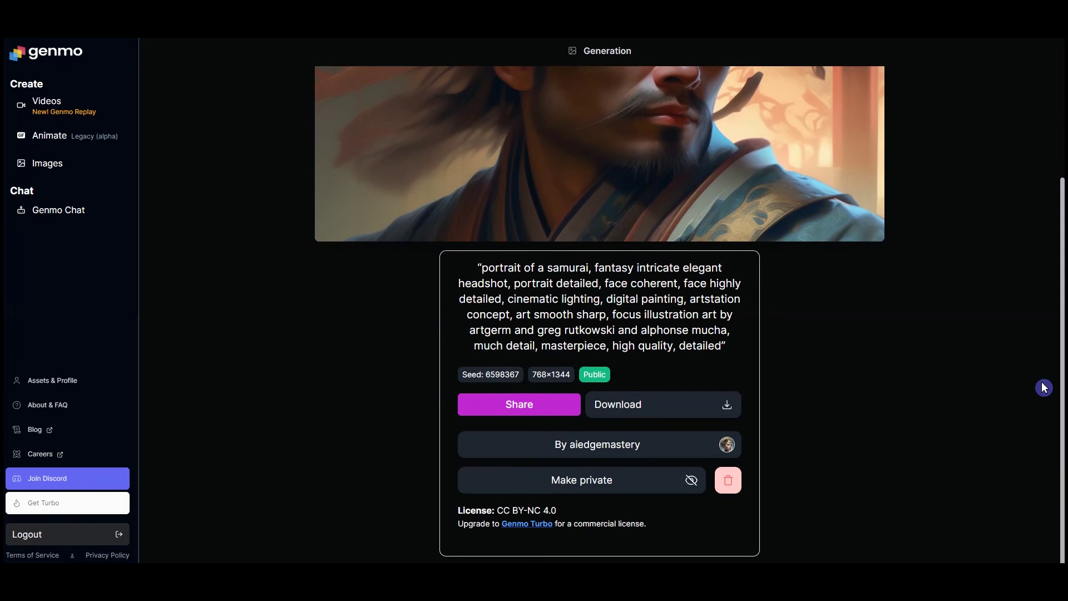